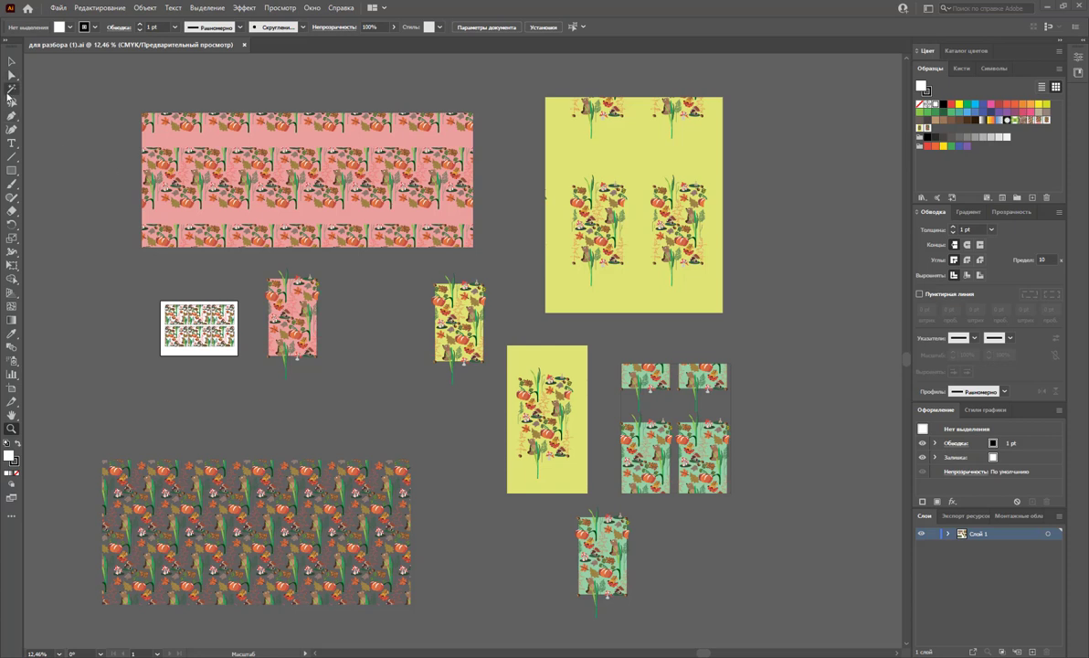
Drag the dark rectangle's pattern tile out onto the canvas at the left.
left_click(12, 61)
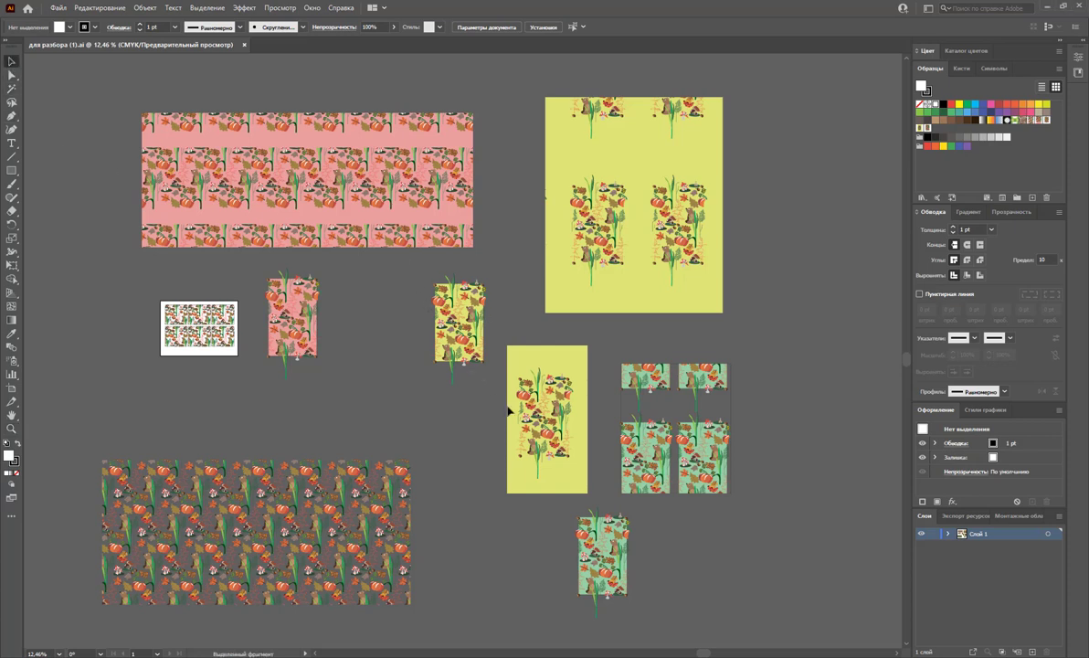
left_click_drag(477, 340, 484, 338)
left_click(505, 329)
left_click(269, 477)
left_click(10, 457)
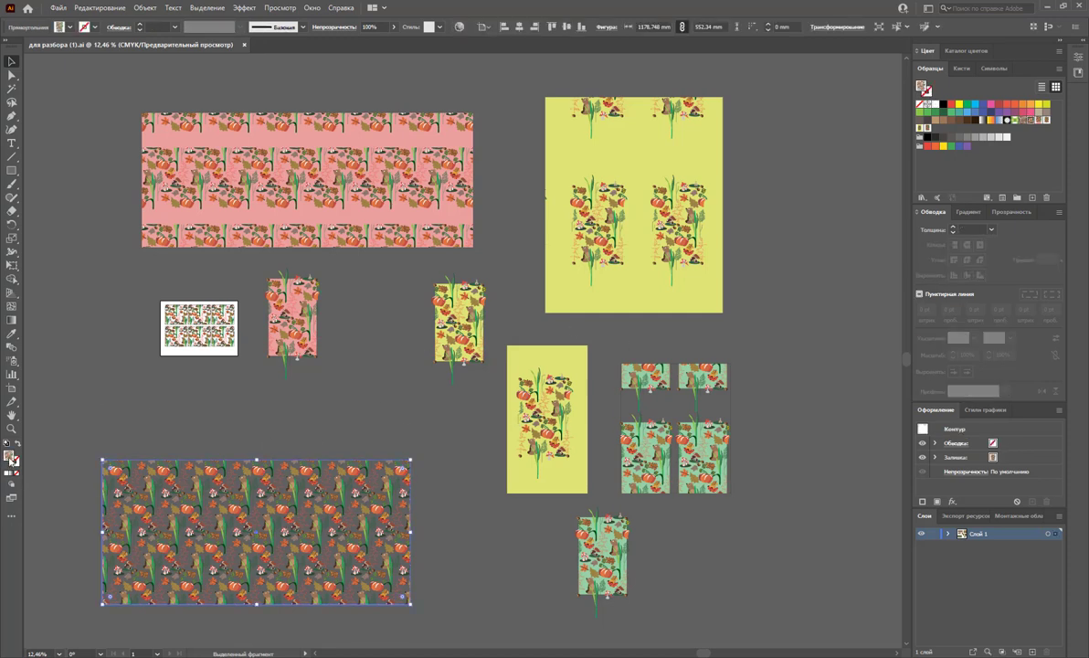
left_click_drag(135, 435, 101, 364)
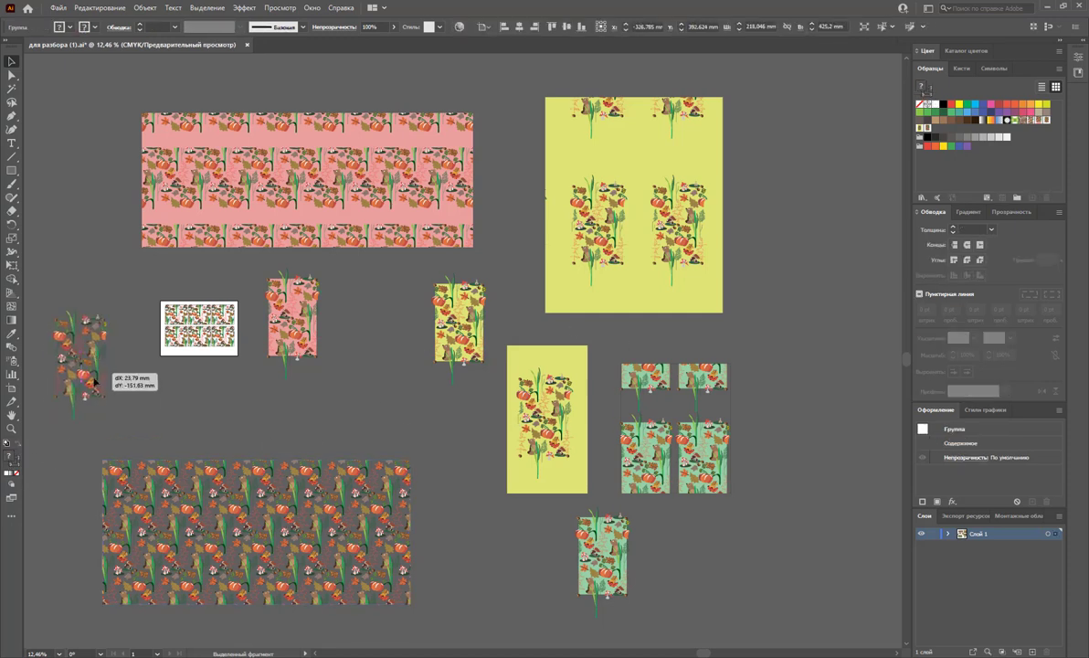
Zoom in closely on the placed autumn tile artwork and select its group.
left_click(12, 427)
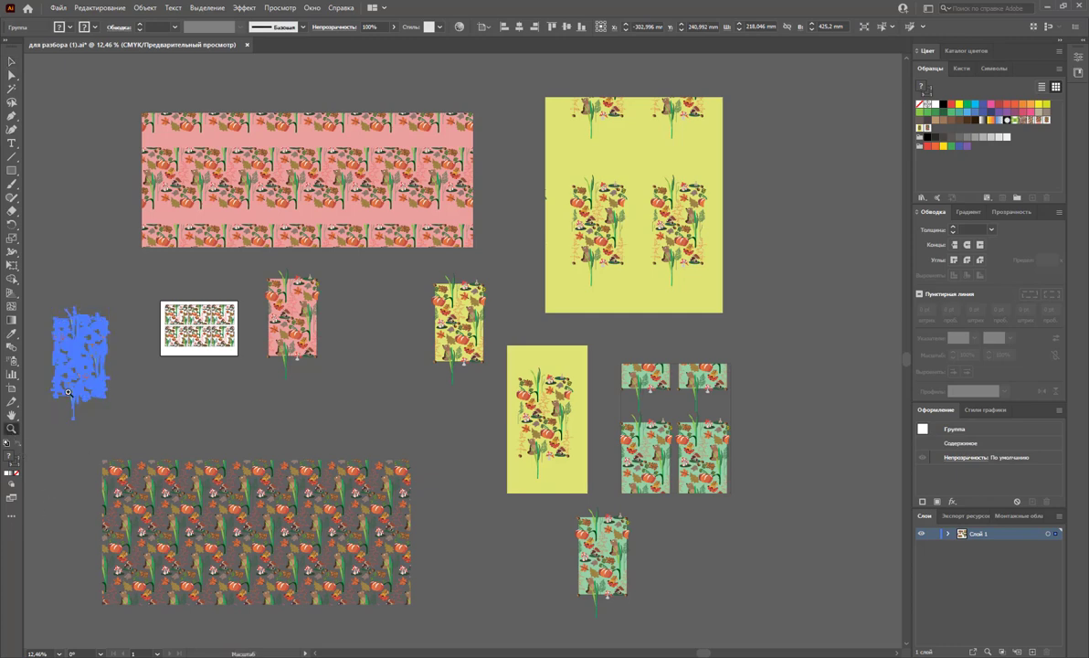
mouse_move(43, 313)
left_mouse_down()
mouse_move(102, 387)
mouse_move(195, 407)
left_mouse_up()
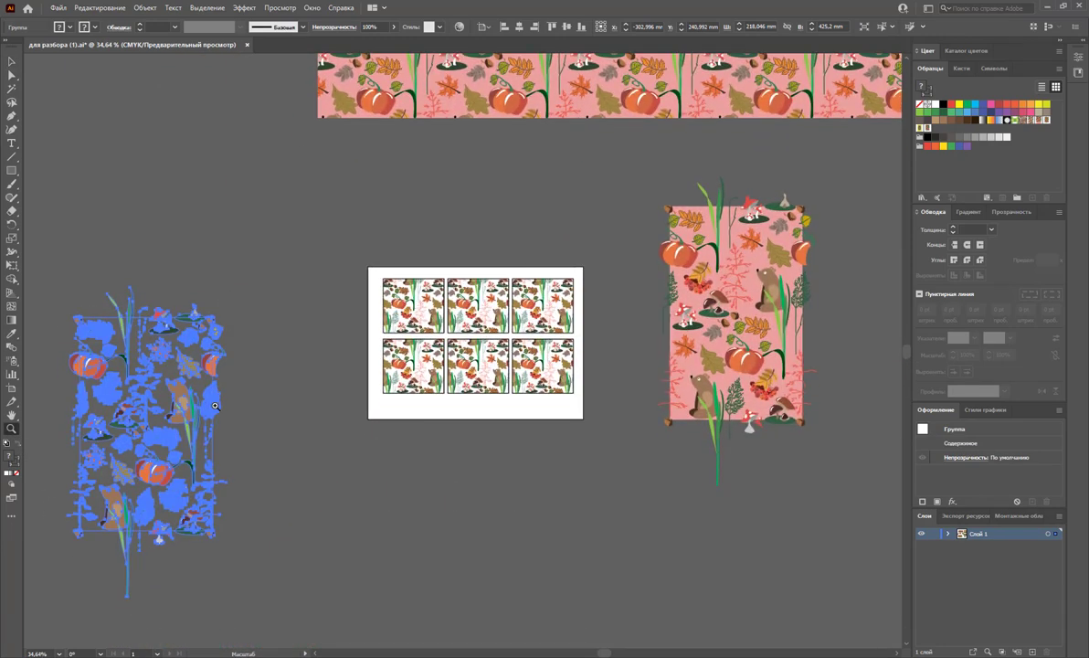
scroll(196, 407, "down", 1)
left_click(12, 60)
left_click(203, 110)
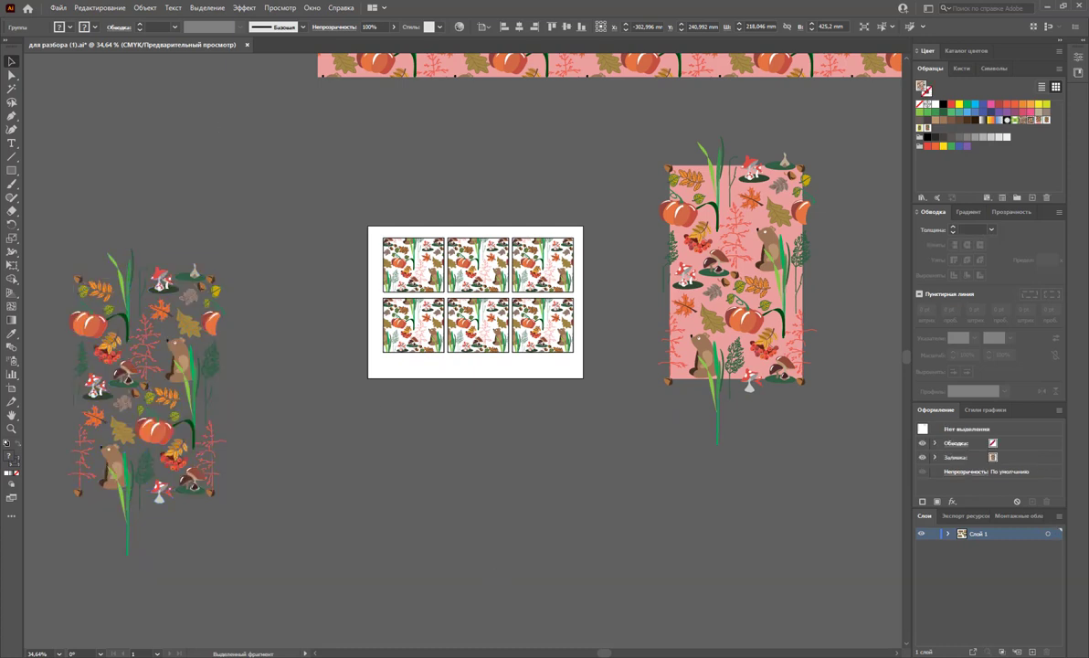
scroll(457, 347, "left", 3)
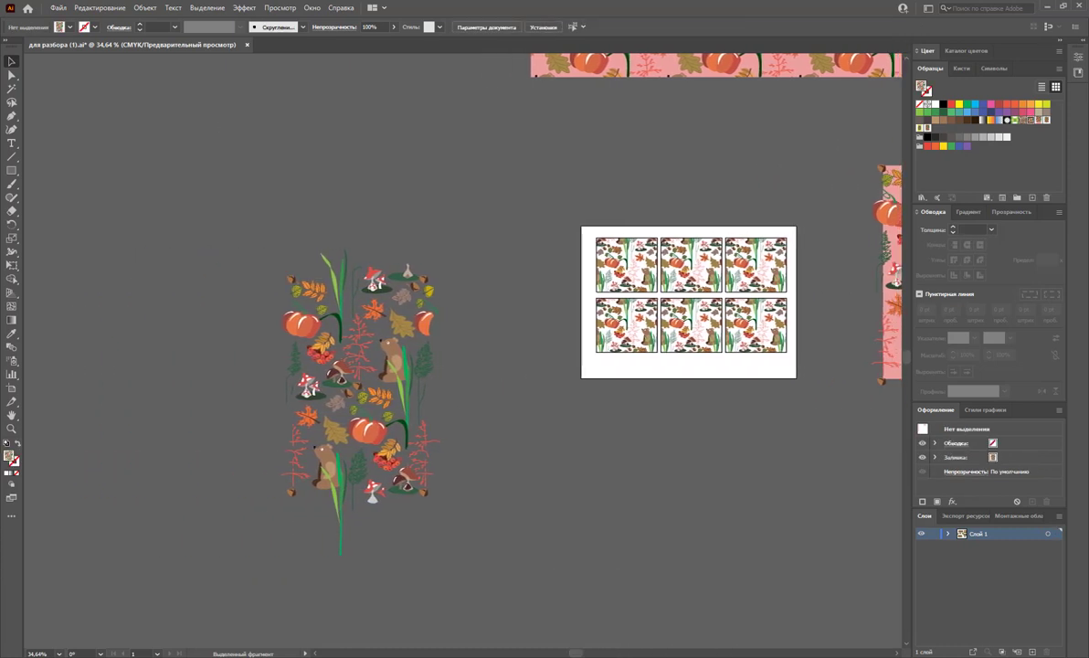
left_click(10, 429)
left_click(253, 263)
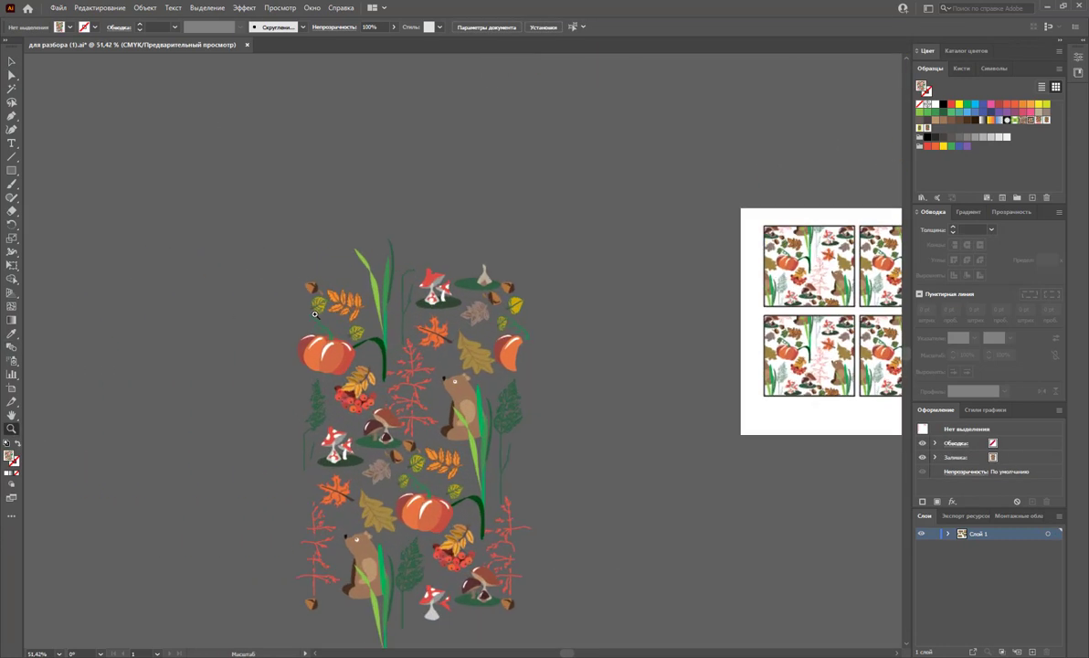
scroll(297, 292, "down", 1)
scroll(332, 277, "down", 1)
left_click(10, 60)
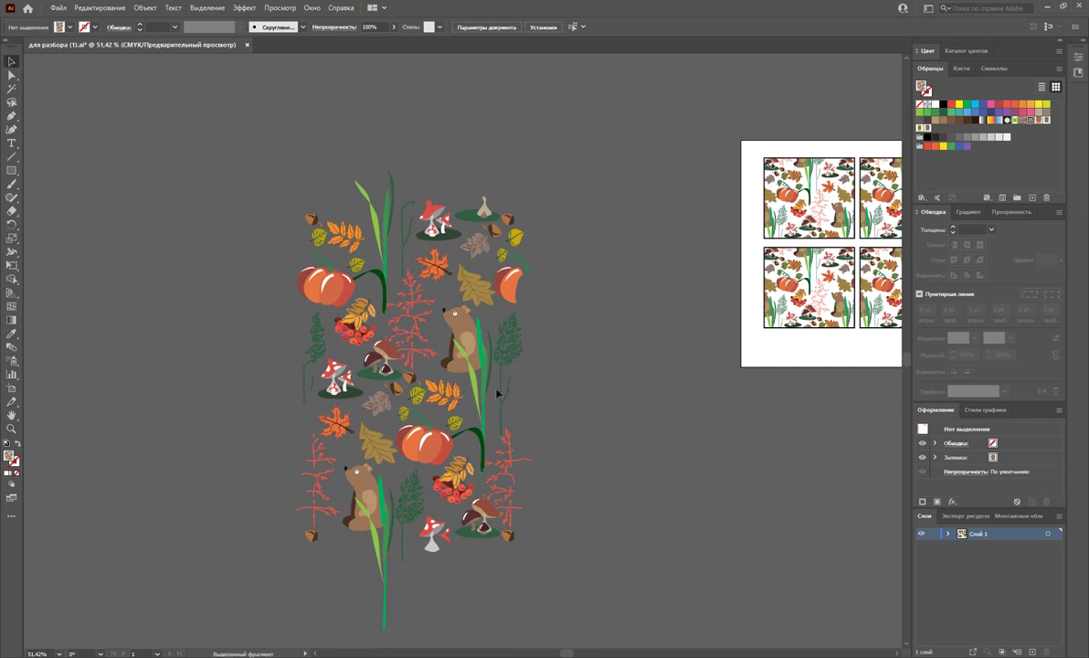
left_click(482, 352)
Ungroup the autumn tile artwork.
right_click(469, 341)
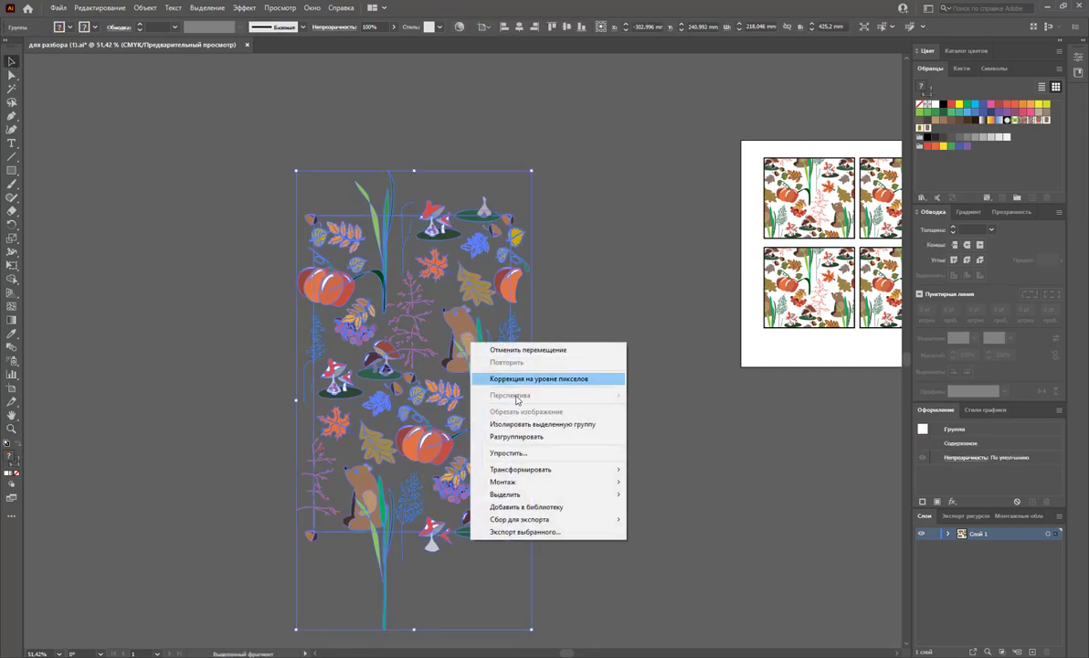
left_click(512, 435)
left_click(638, 414)
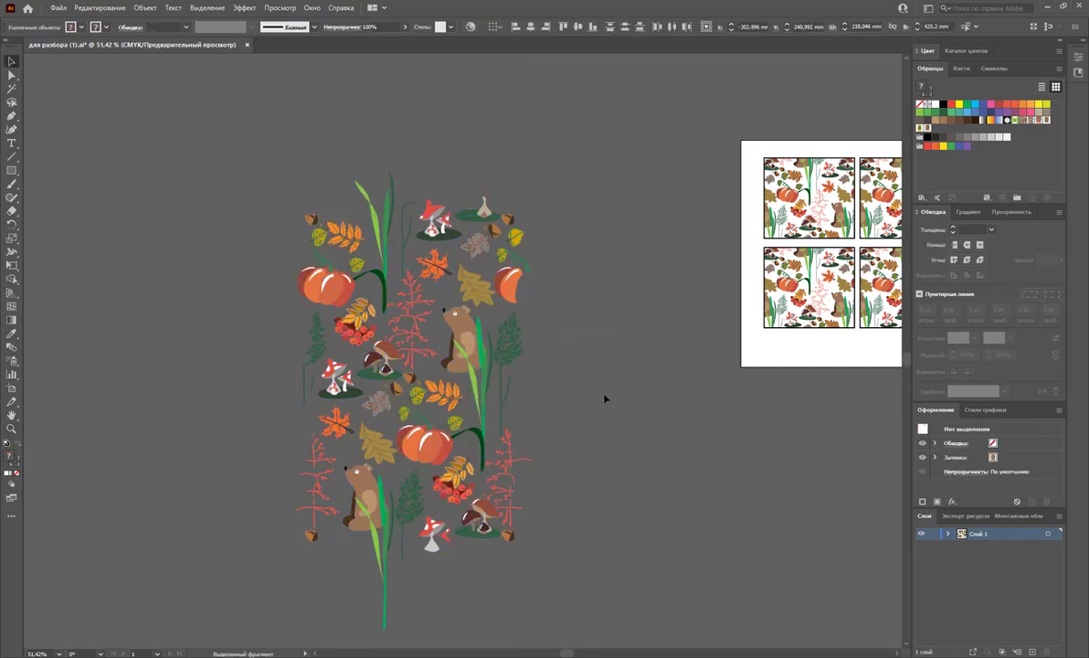
Fill the tile's bounding rectangle with light grey (C=0 M=0 Y=0 K=10) instead of yellow.
left_click(512, 315)
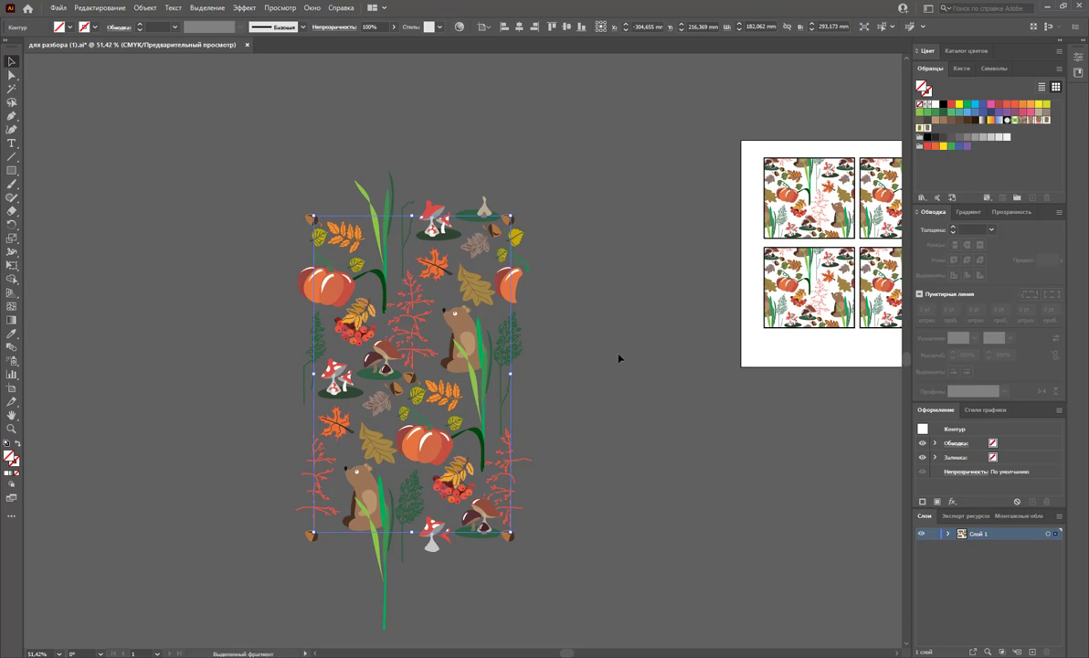
key("a")
key("v")
left_click(943, 146)
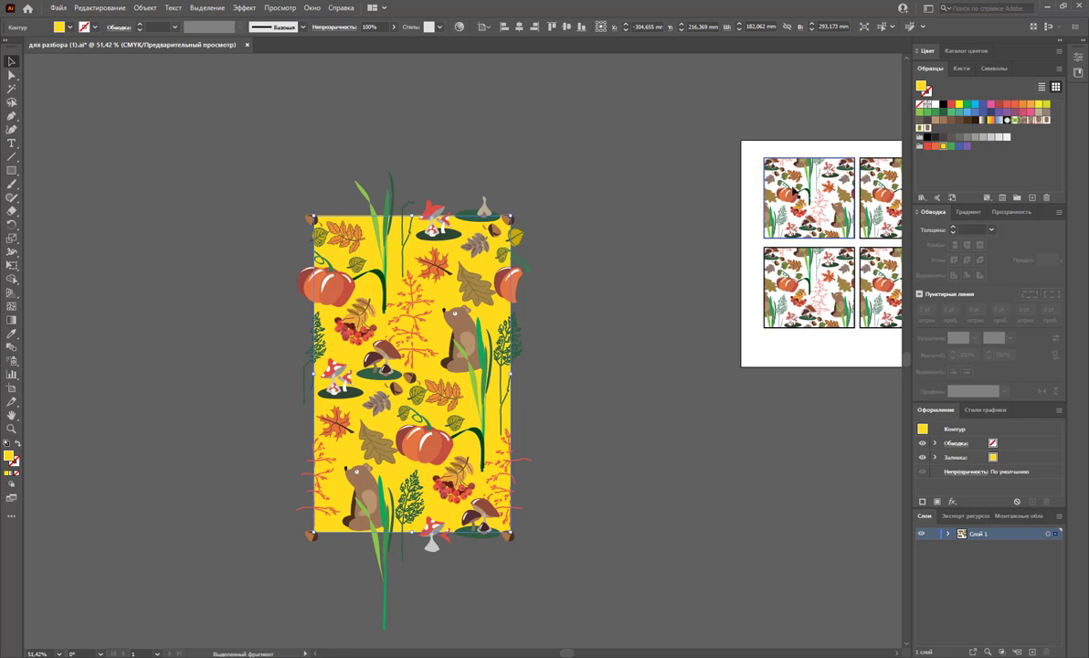
left_click(1002, 137)
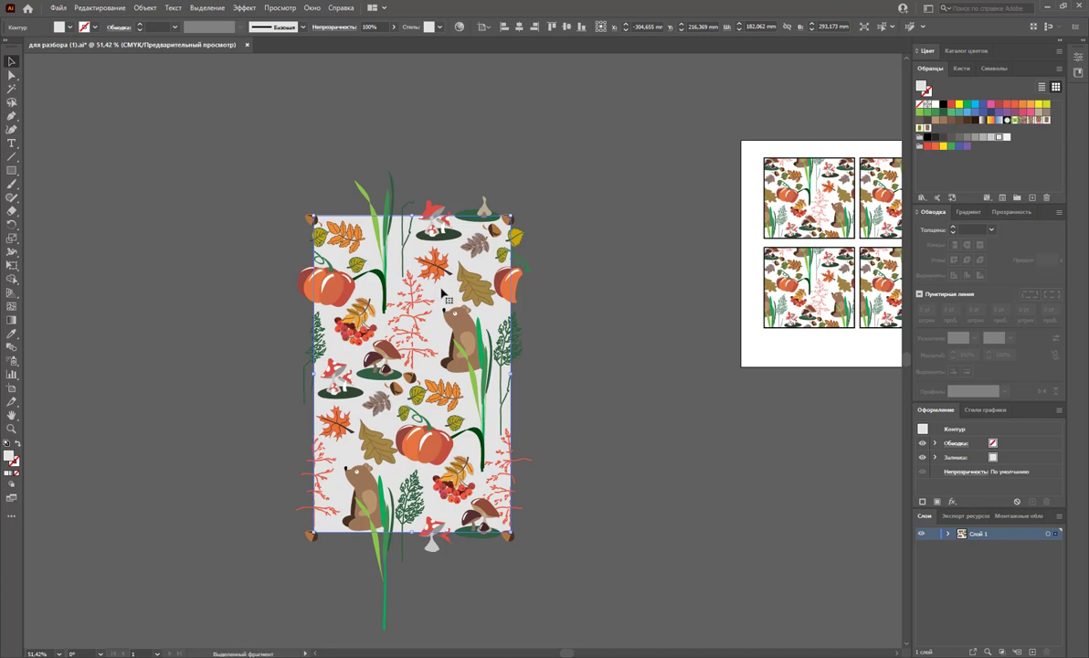
Send the grey rectangle, then the unfilled boundary rectangle, to the back of the tile.
right_click(442, 292)
mouse_move(512, 500)
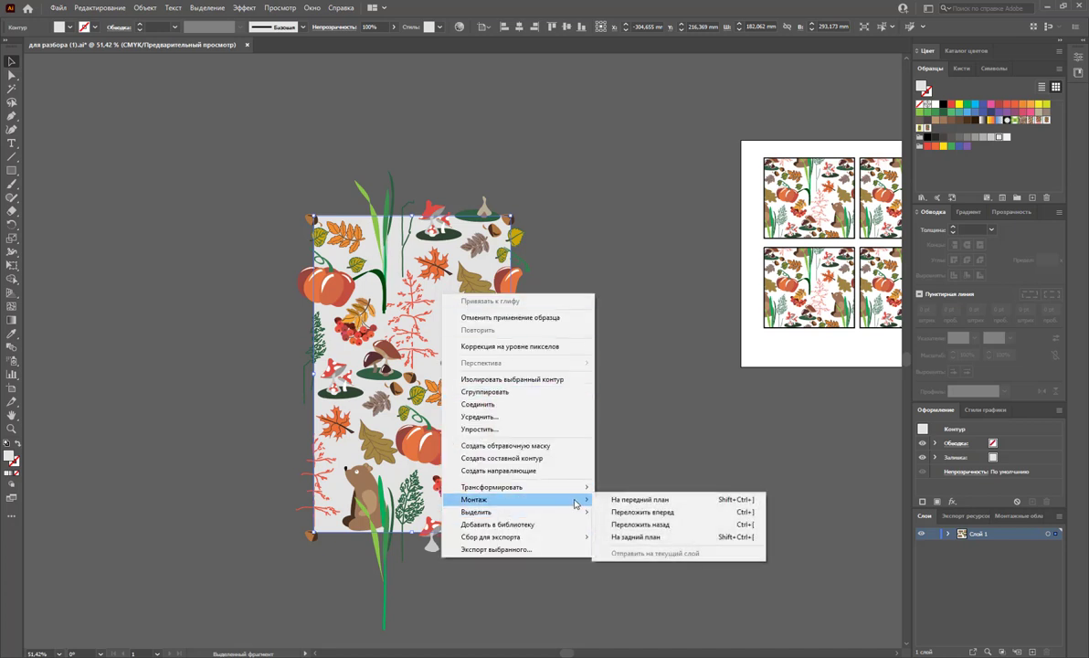
left_click(640, 536)
left_click(659, 446)
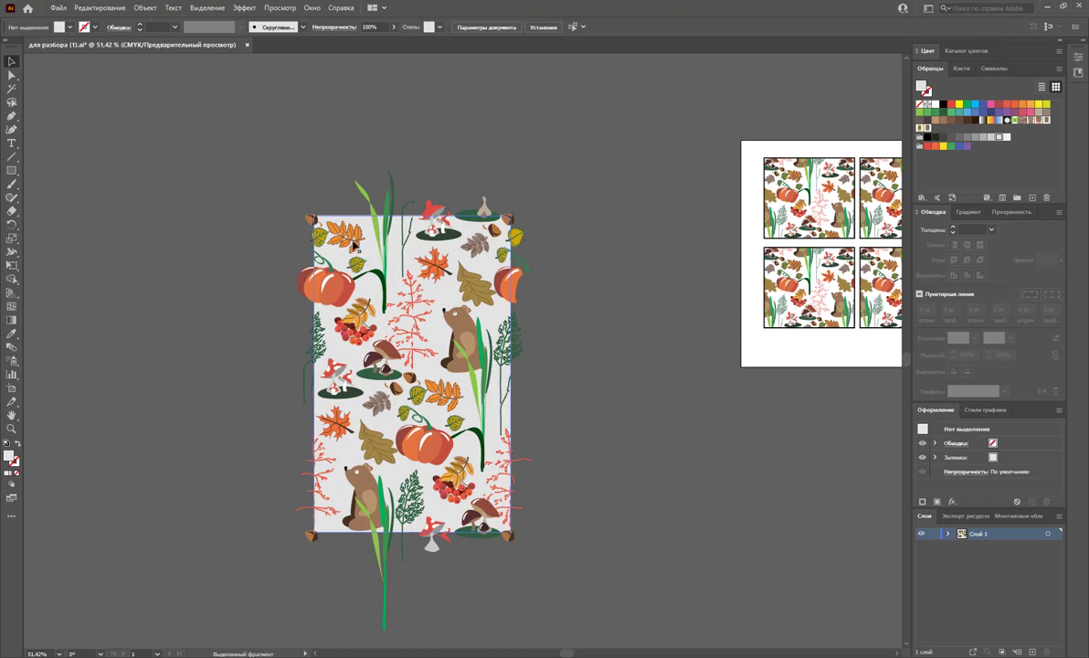
left_click(344, 218)
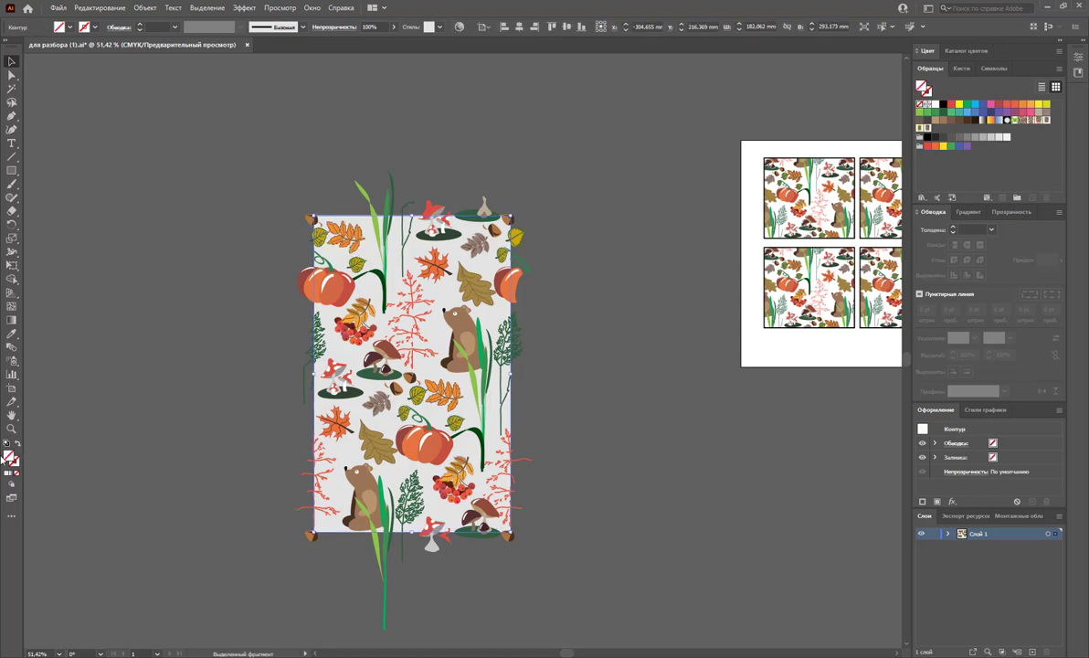
right_click(375, 259)
mouse_move(406, 460)
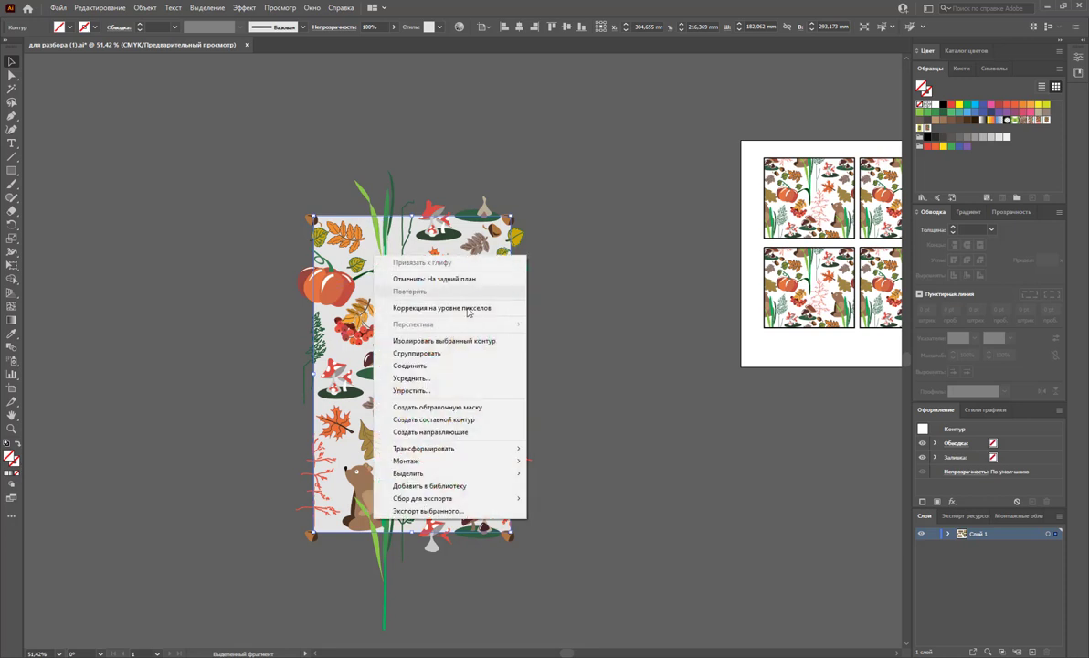
left_click(579, 501)
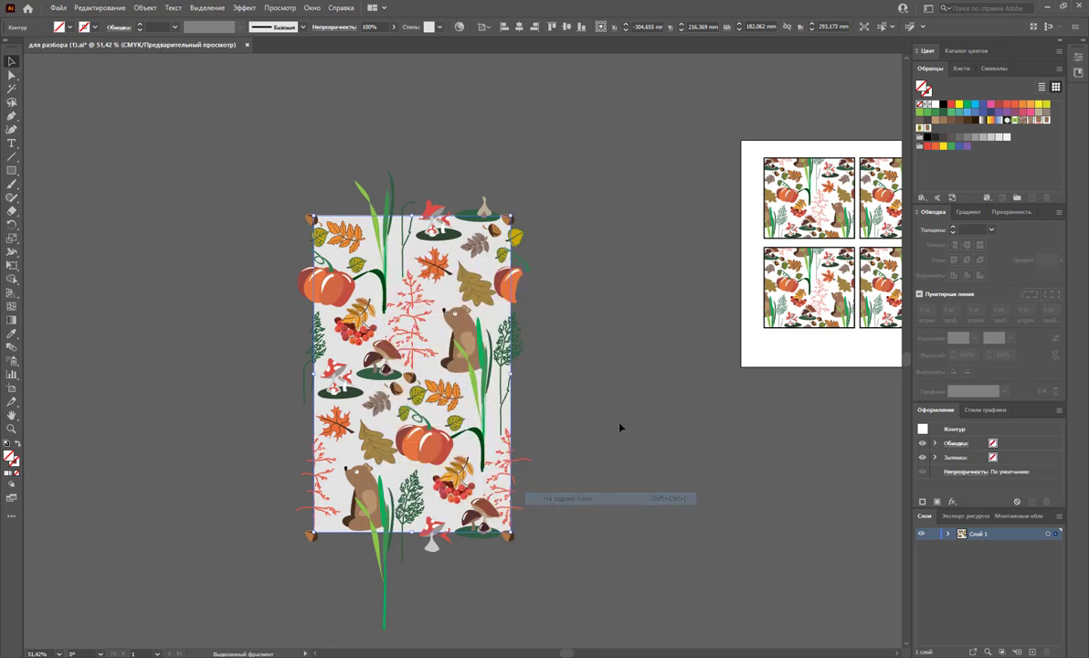
left_click(623, 415)
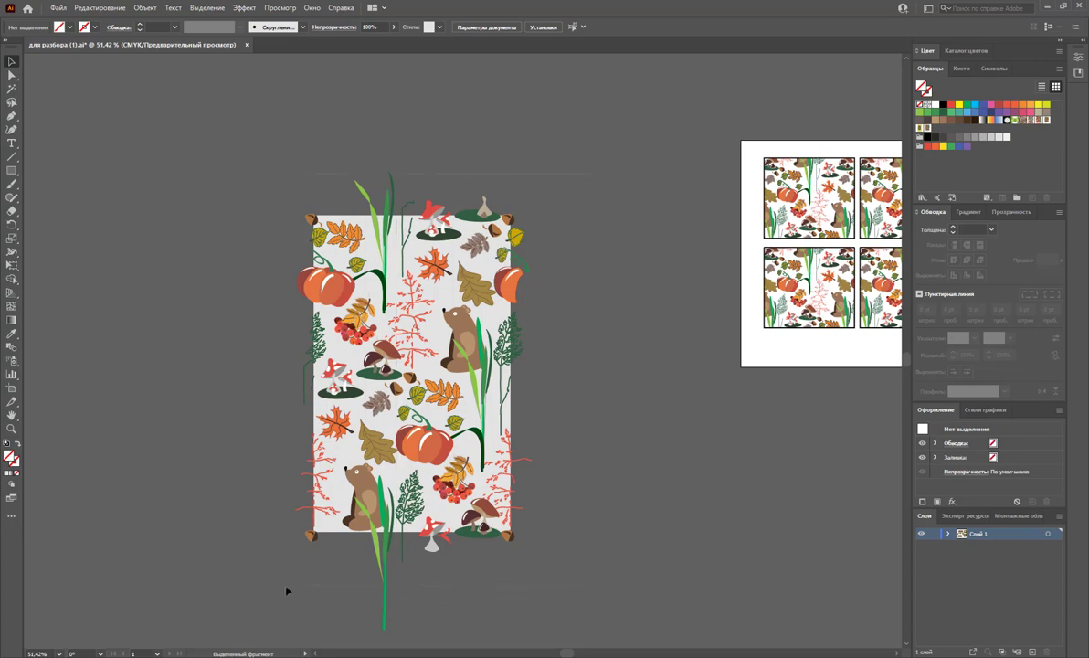
Move the finished tile artwork right and zoom out to see all pattern pieces.
mouse_move(286, 592)
left_mouse_down()
mouse_move(365, 384)
mouse_move(884, 361)
mouse_move(1005, 188)
mouse_move(995, 187)
left_mouse_up()
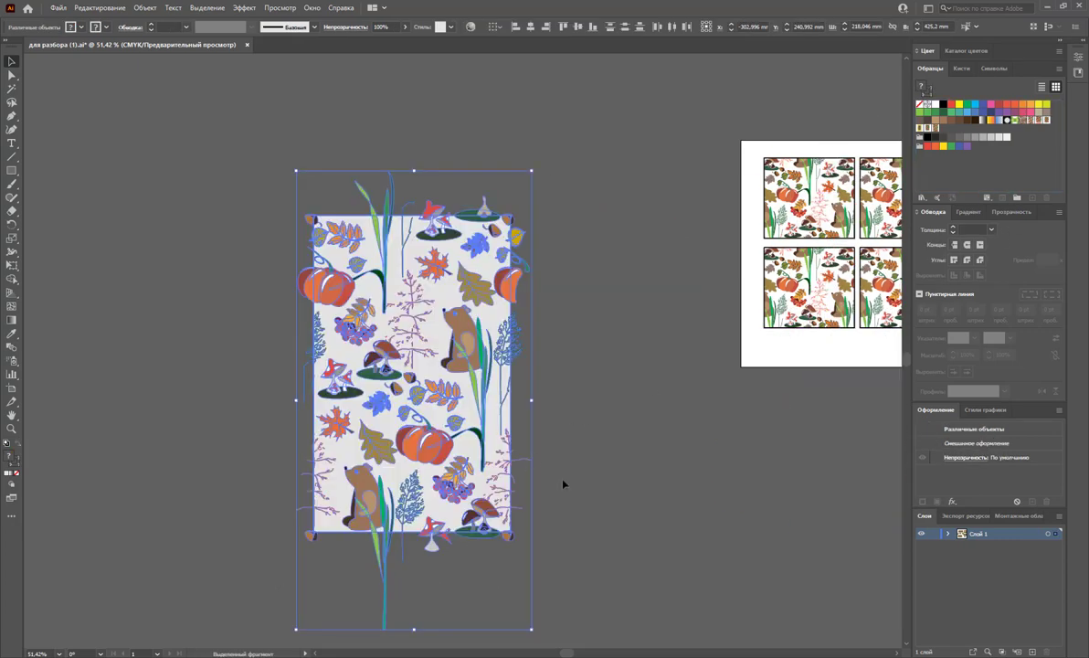
left_click(648, 452)
key("z")
scroll(634, 363, "right", 3)
left_click(538, 376, "alt")
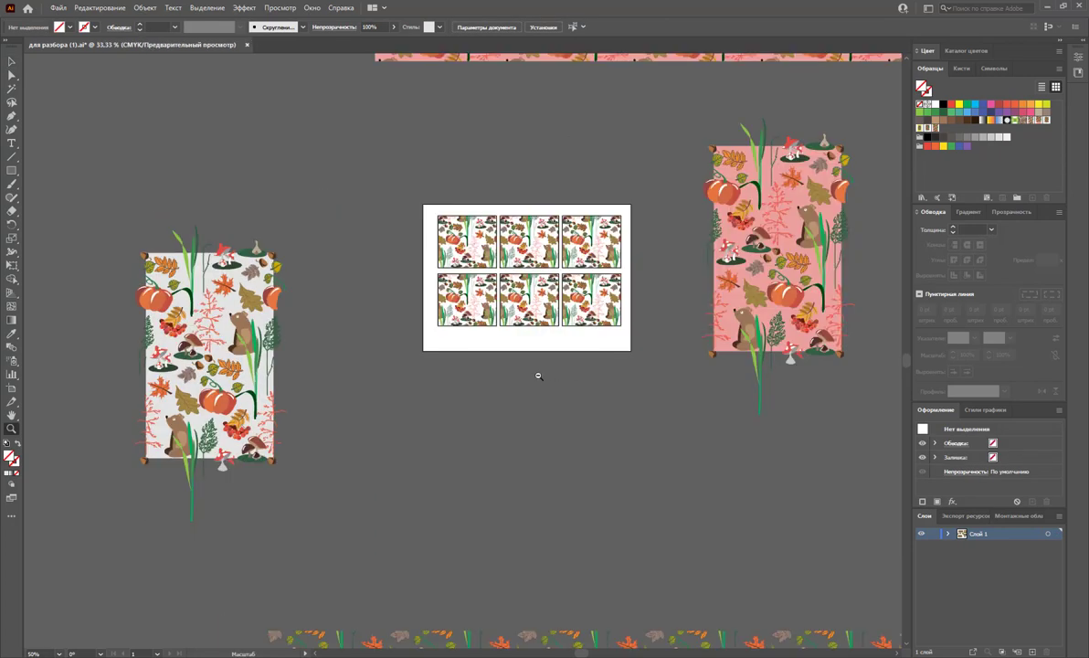
left_click(428, 396, "alt")
left_click(559, 396, "alt")
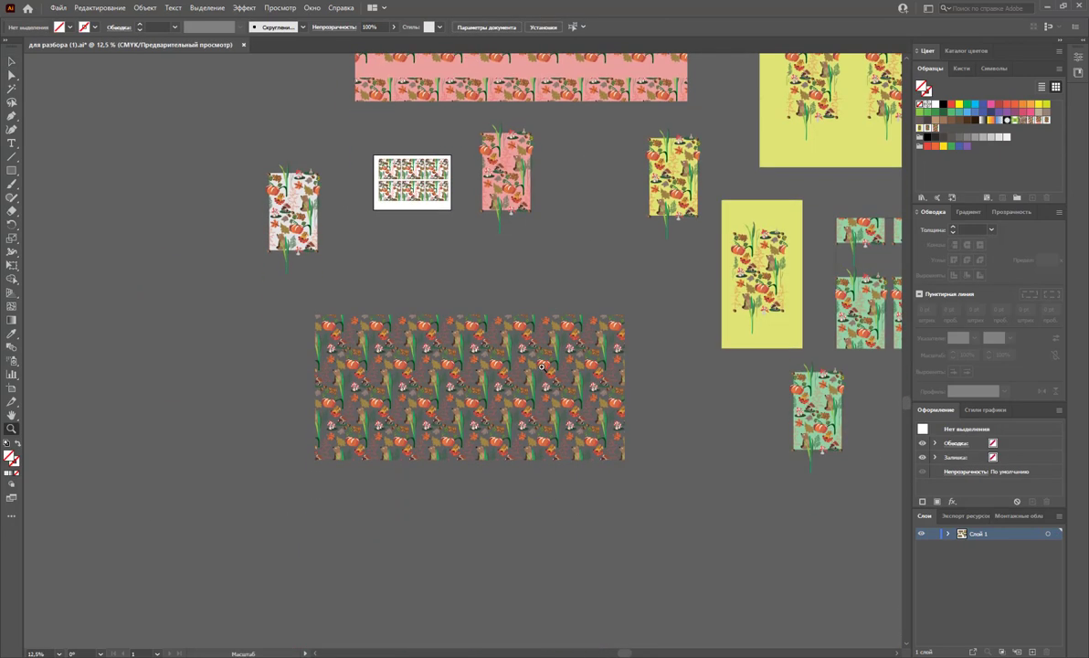
scroll(541, 367, "down", 1)
key("v")
Duplicate the large grey pattern rectangle below it, filled with the mint pumpkin pattern.
left_click_drag(589, 389, 516, 563)
key("ctrl+z")
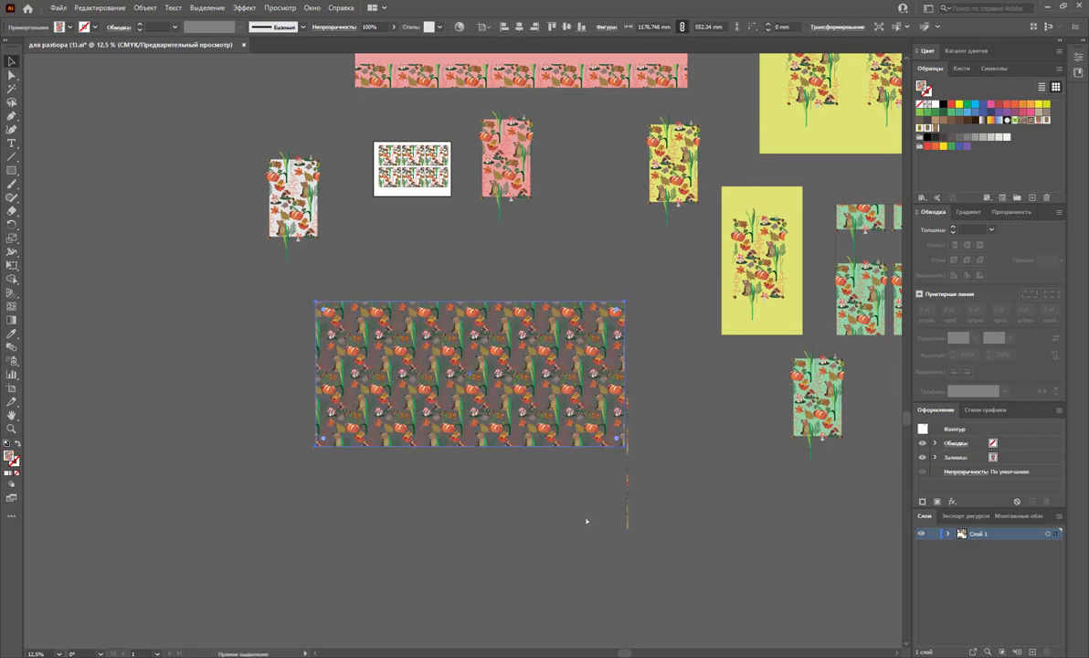
left_click_drag(547, 381, 548, 525)
key("ctrl+z")
key("ctrl+z")
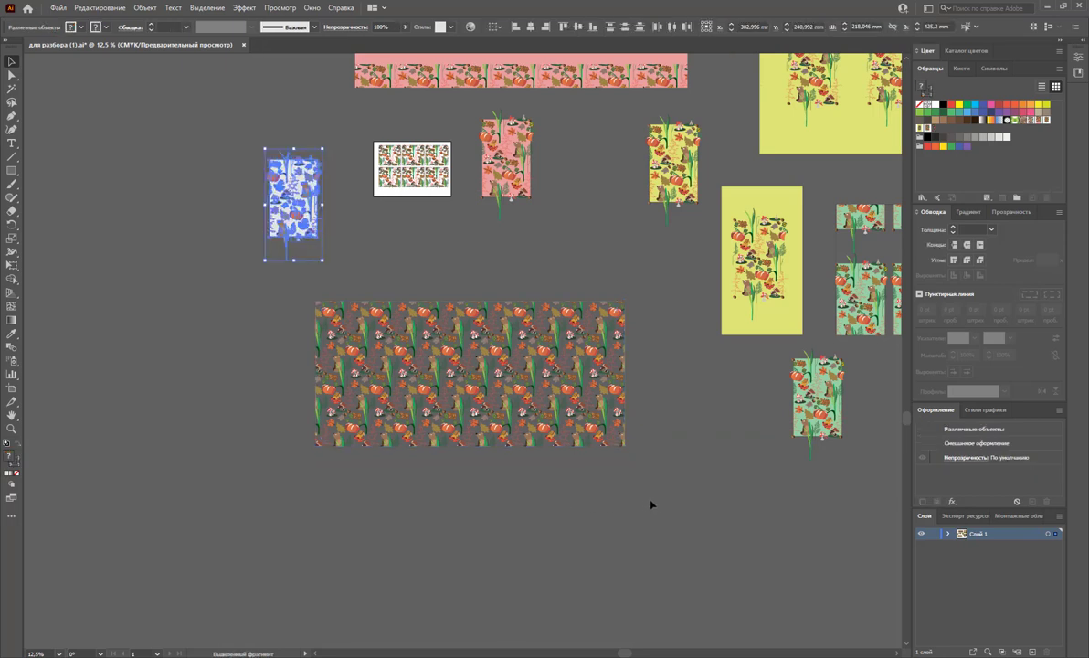
left_click(652, 504)
left_click_drag(519, 408, 522, 554)
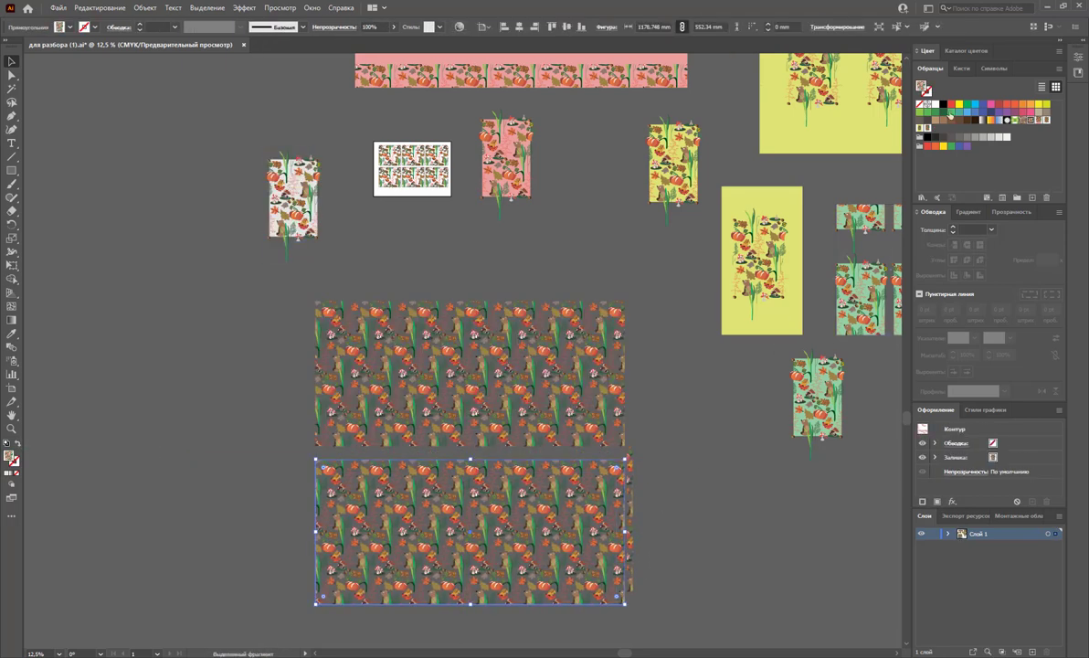
left_click(1016, 119)
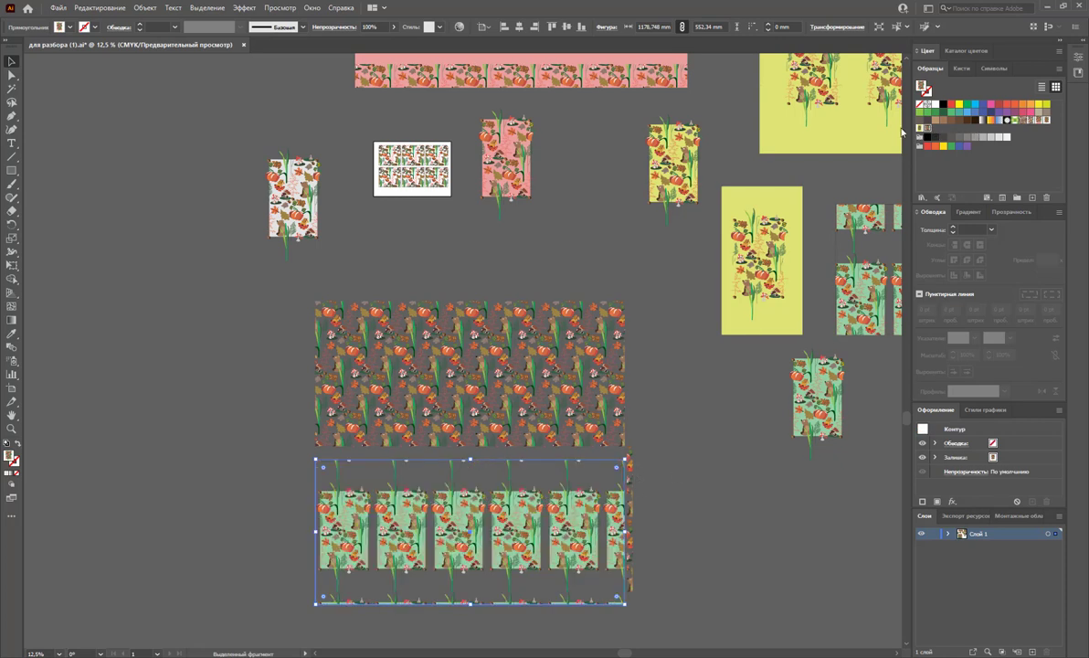
Save the light pink tile as a pattern swatch and apply it to the lower rectangle.
left_click_drag(311, 209, 1019, 163)
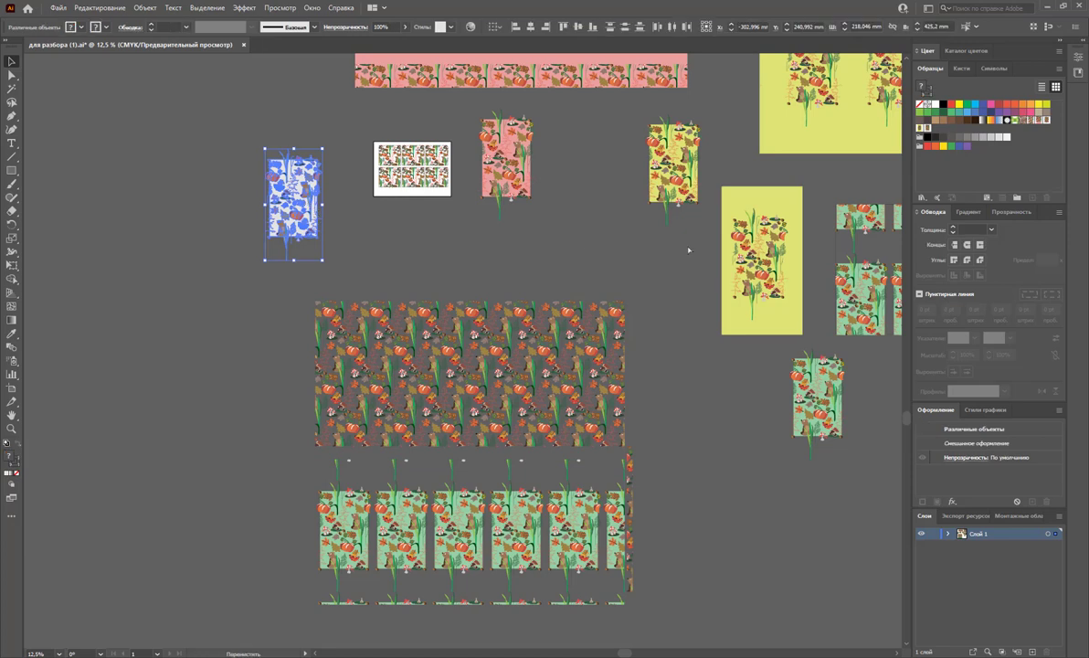
left_click(557, 485)
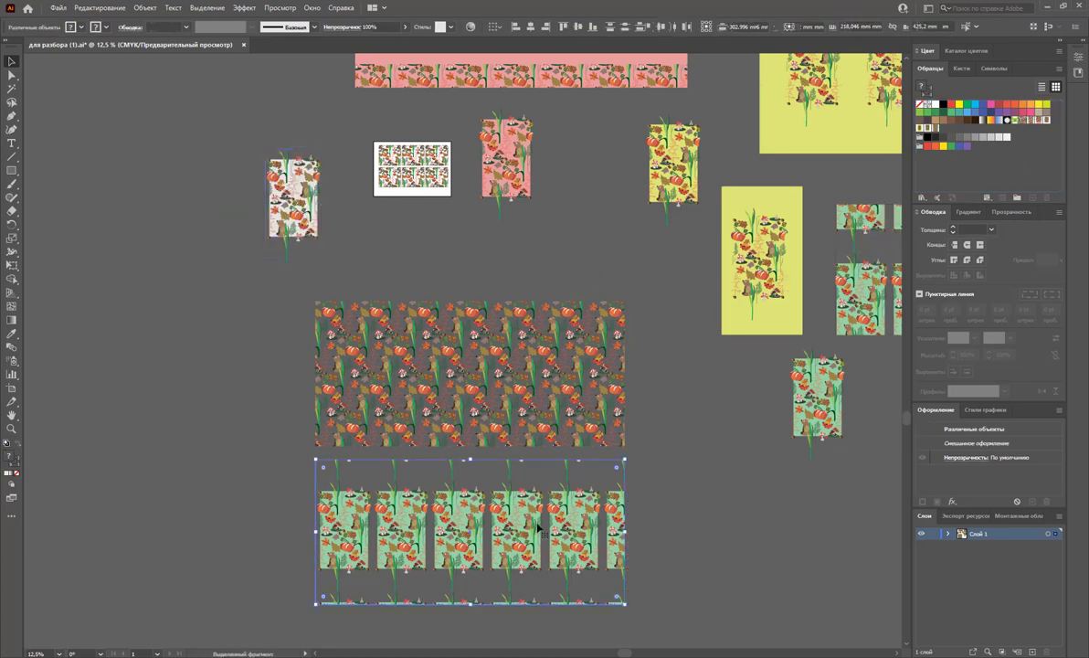
left_click(937, 130)
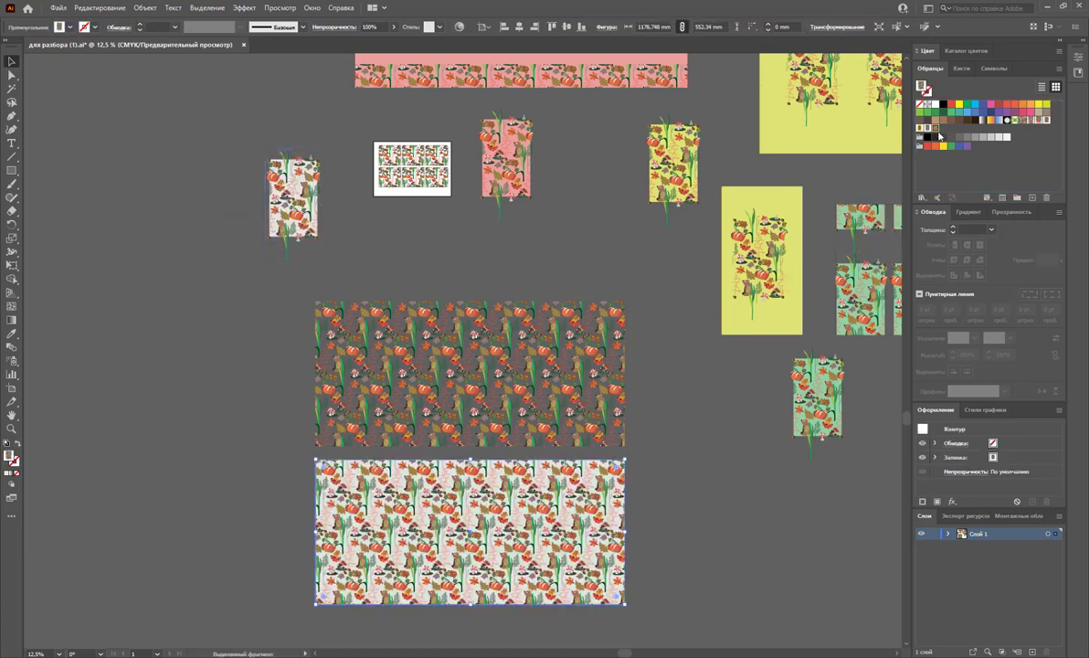
left_click(675, 506)
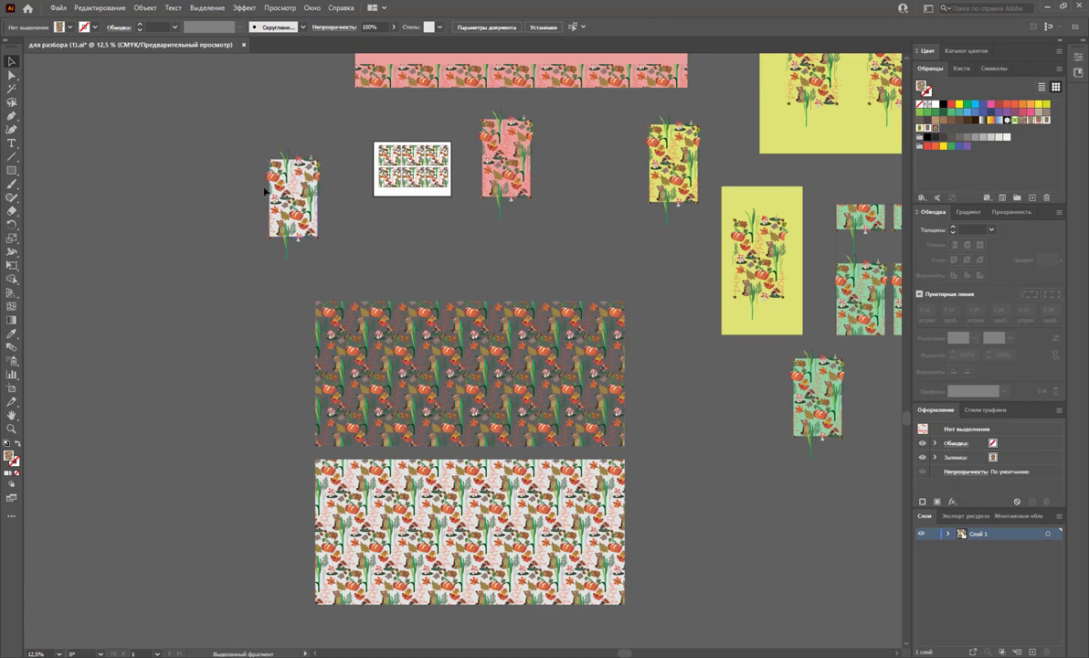
Duplicate the pink tile leftward with a dark navy background and save it as a swatch.
left_click_drag(307, 230, 208, 231)
left_click(216, 318)
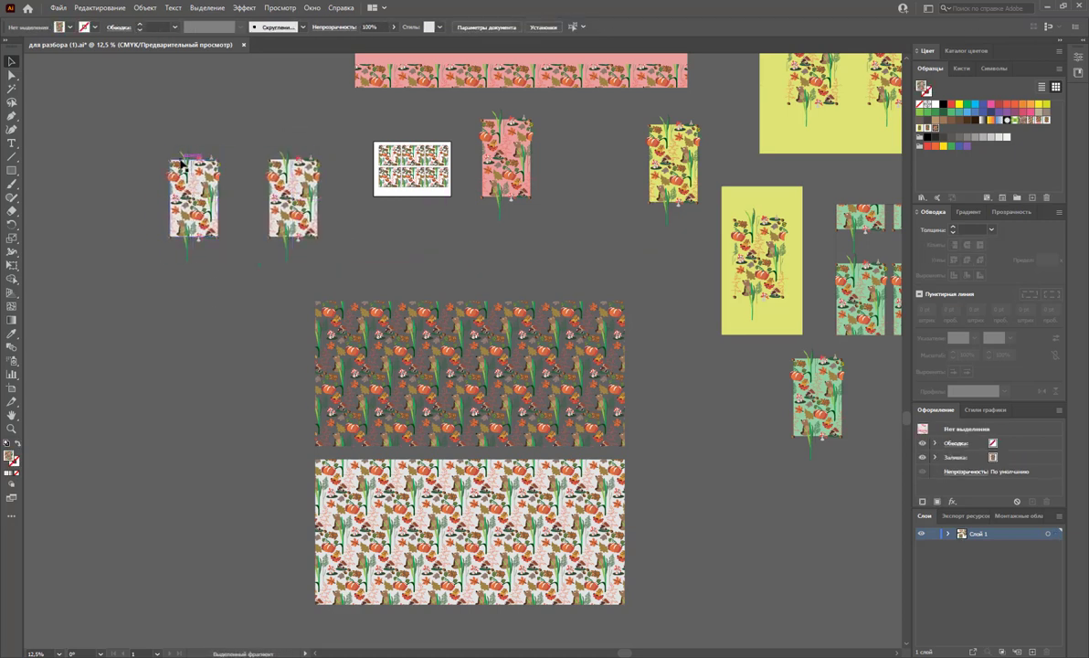
left_click(182, 162)
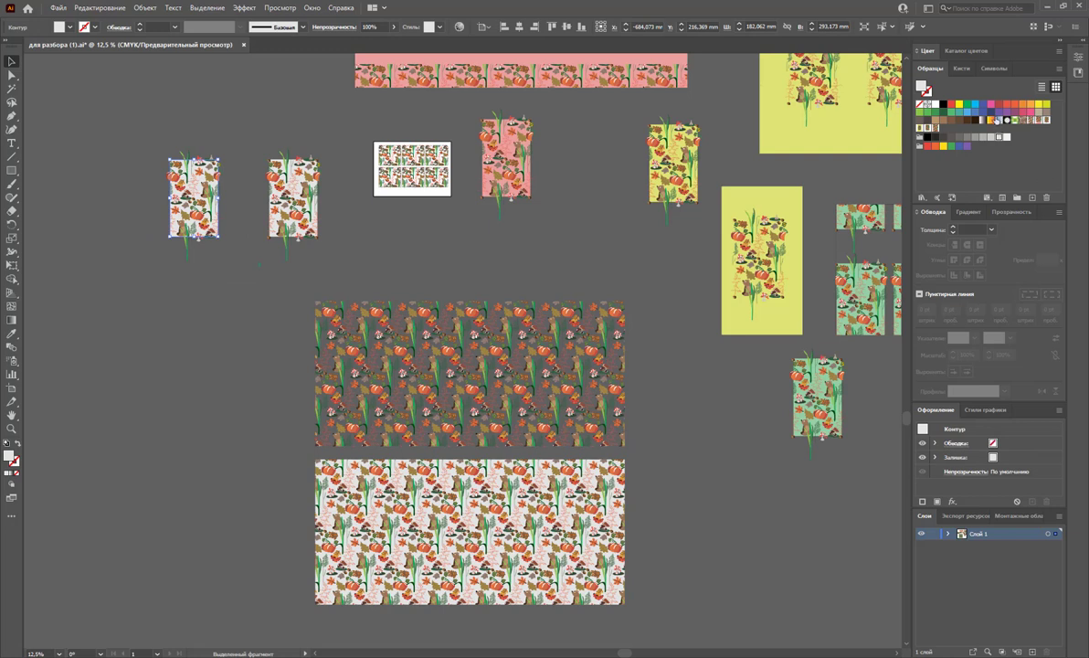
left_click(234, 294)
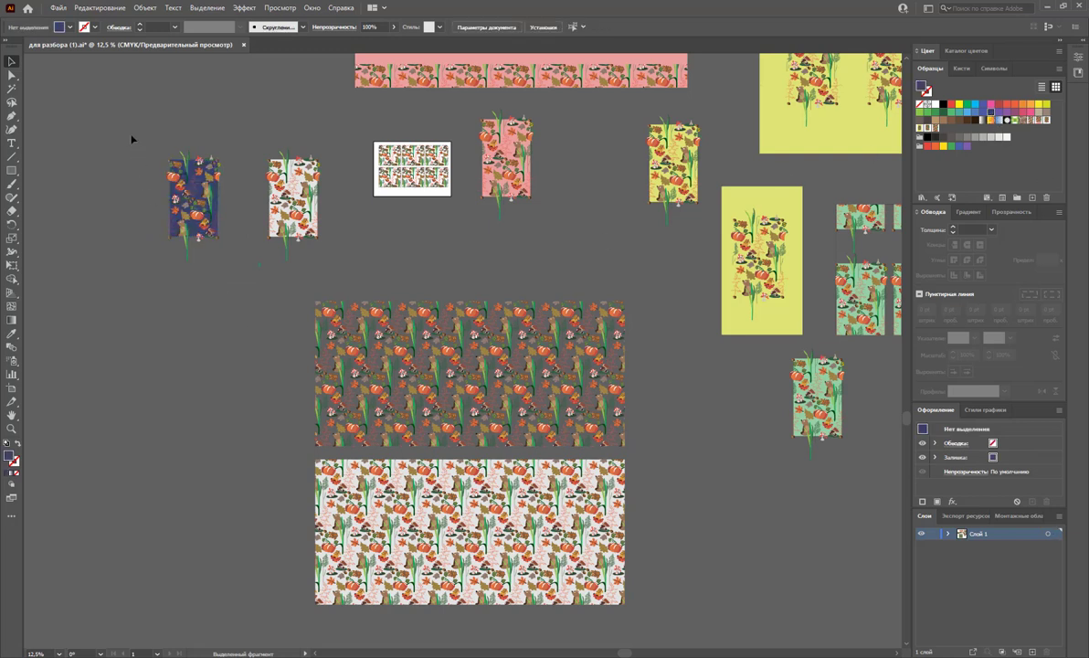
left_click_drag(212, 174, 795, 267)
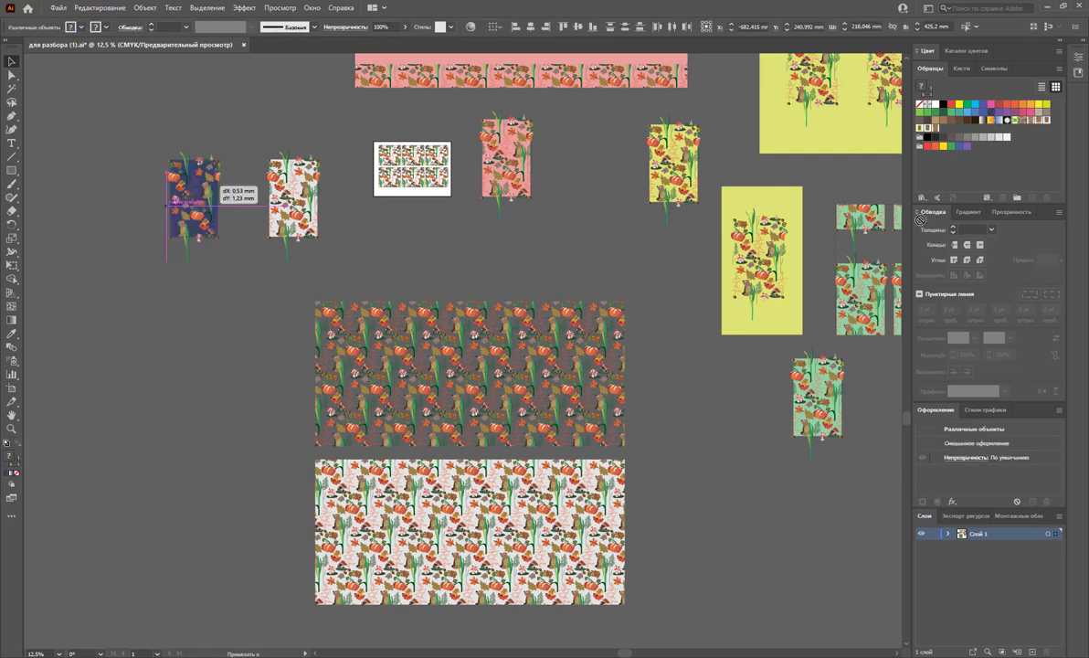
Duplicate the large pink rectangle to the left and fill it with the navy pattern.
left_click_drag(407, 528, 87, 529)
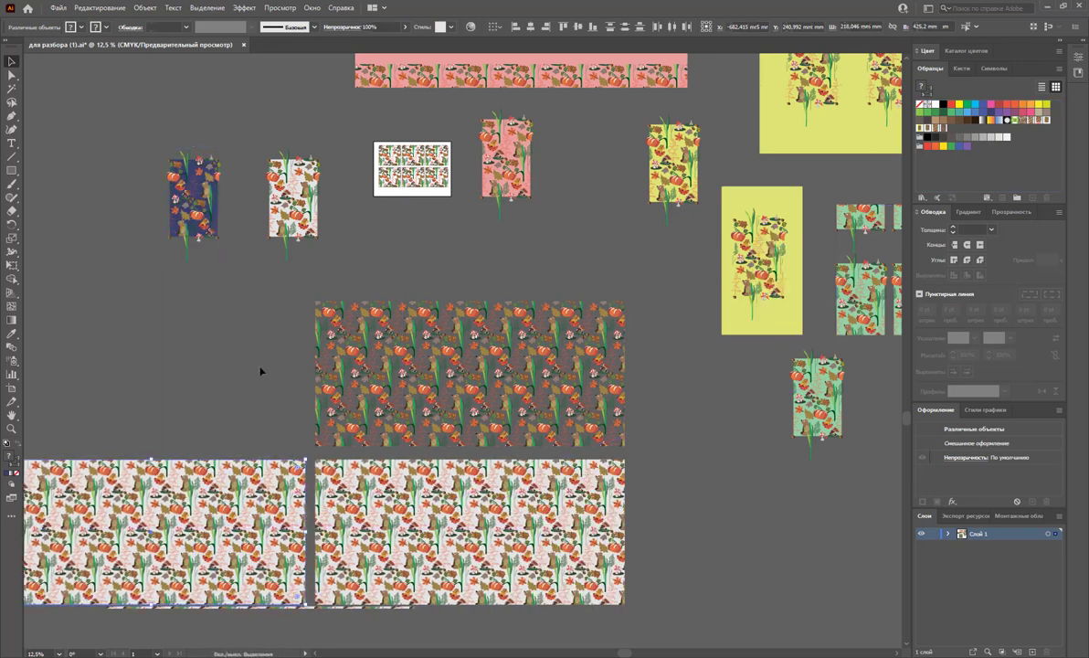
left_click(242, 339)
left_click(213, 503)
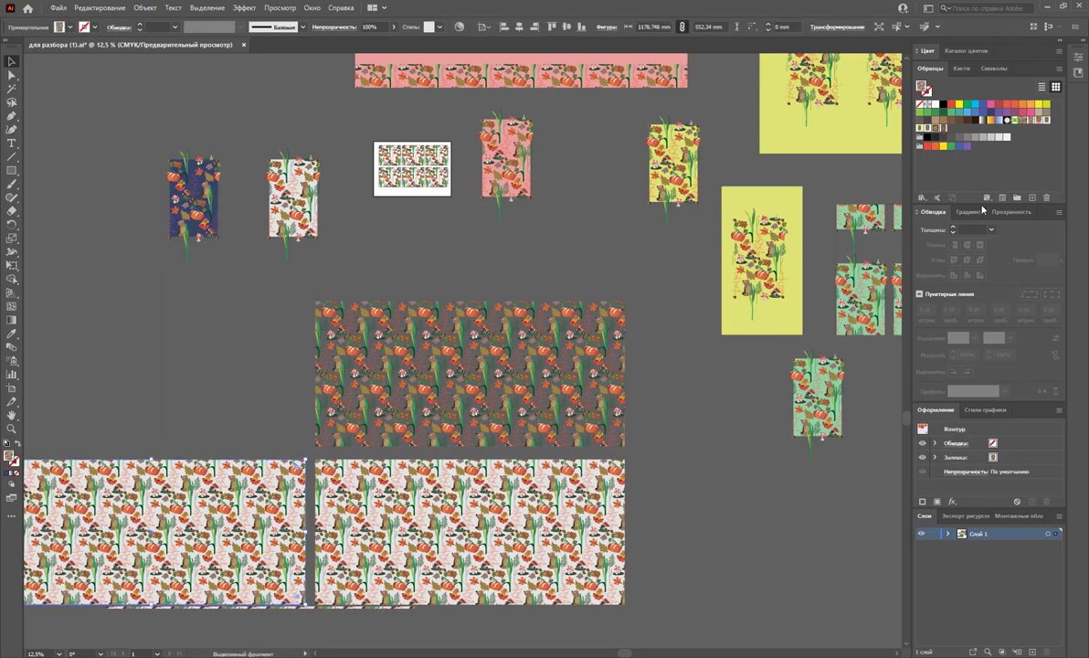
left_click(957, 137)
left_click(605, 644)
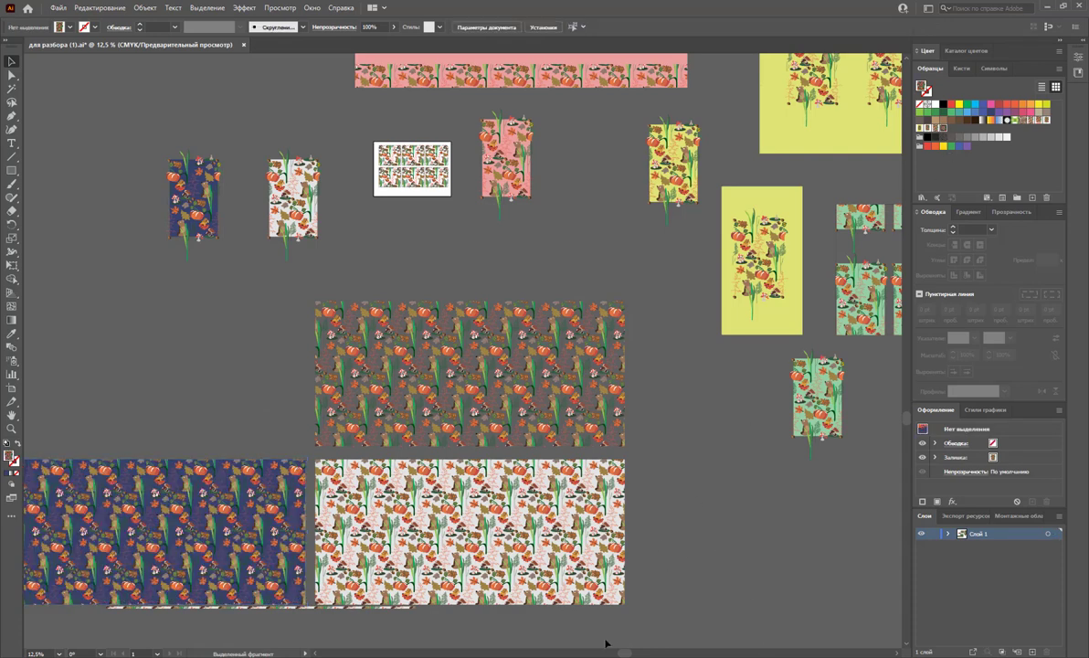
left_click_drag(629, 655, 603, 654)
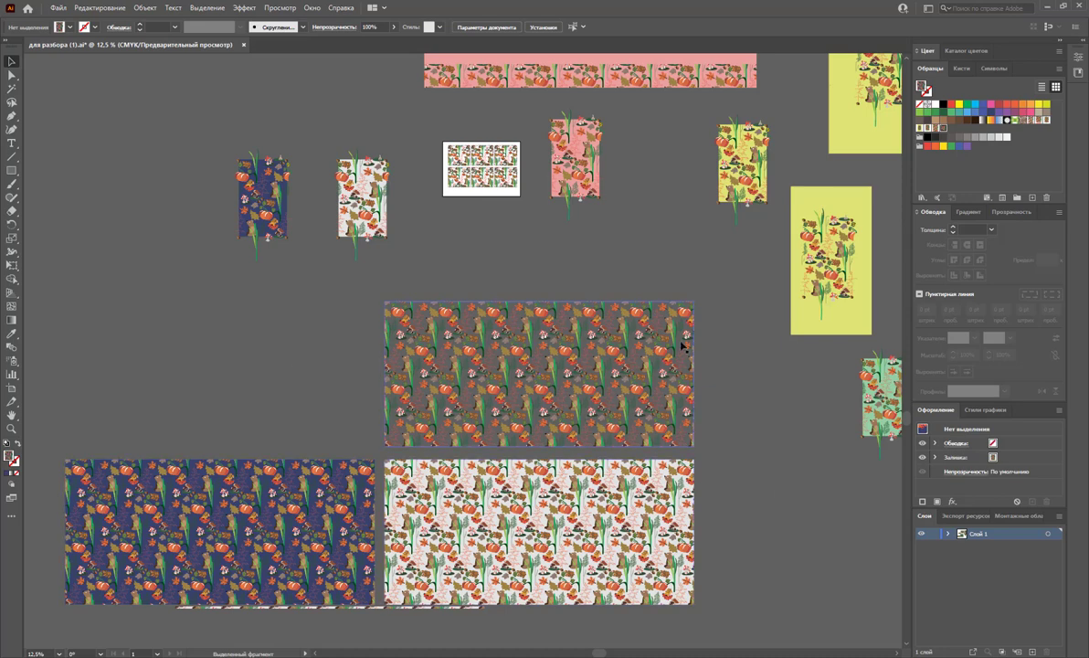
Zoom in on the yellow tile and send its yellow rectangle behind the motifs.
key("z")
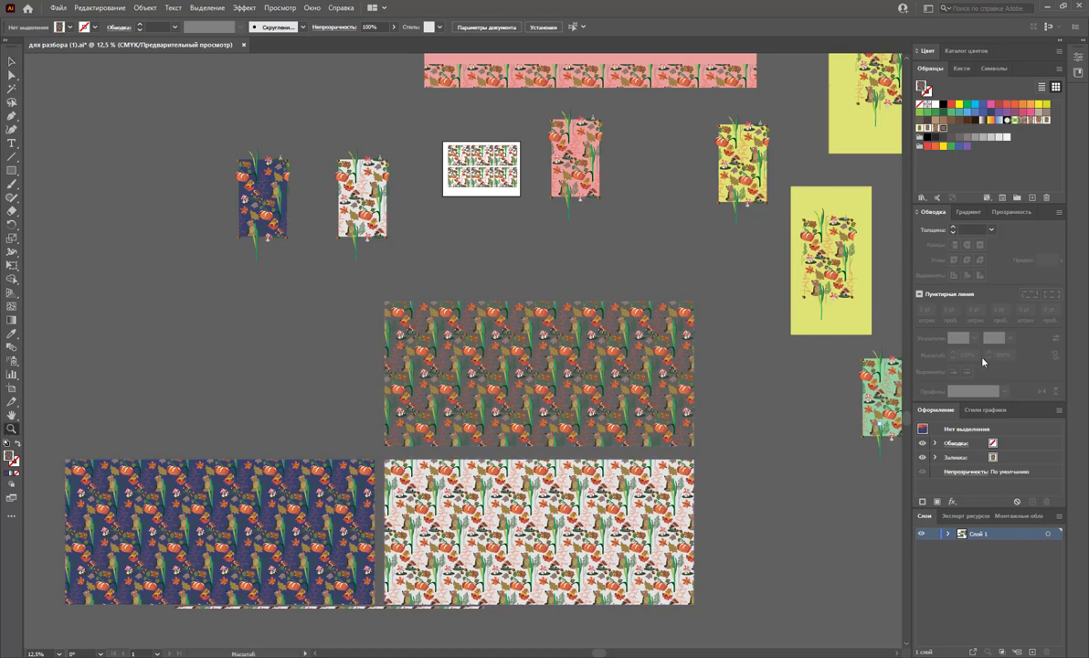
mouse_move(878, 213)
left_mouse_down()
mouse_move(826, 245)
mouse_move(895, 643)
left_mouse_up()
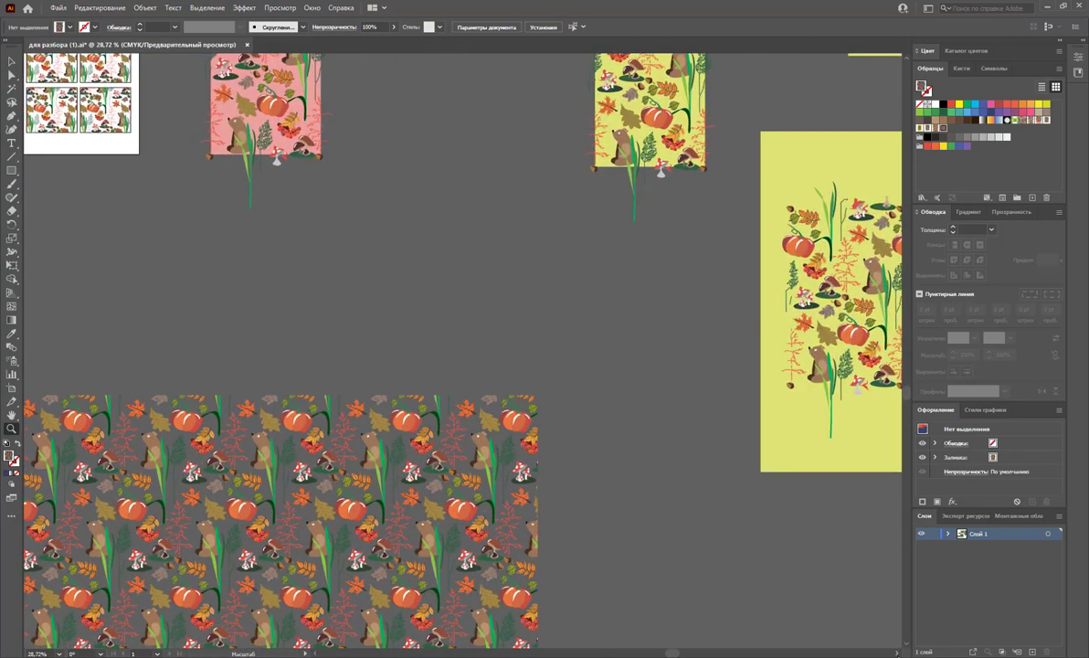
scroll(457, 329, "right", 3)
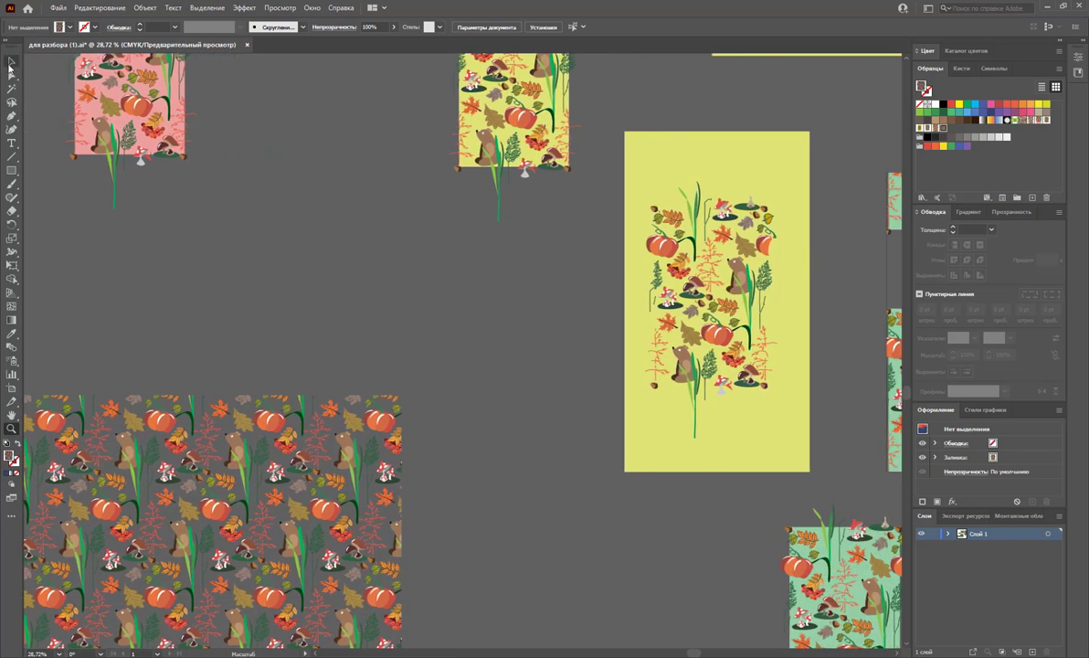
left_click(11, 63)
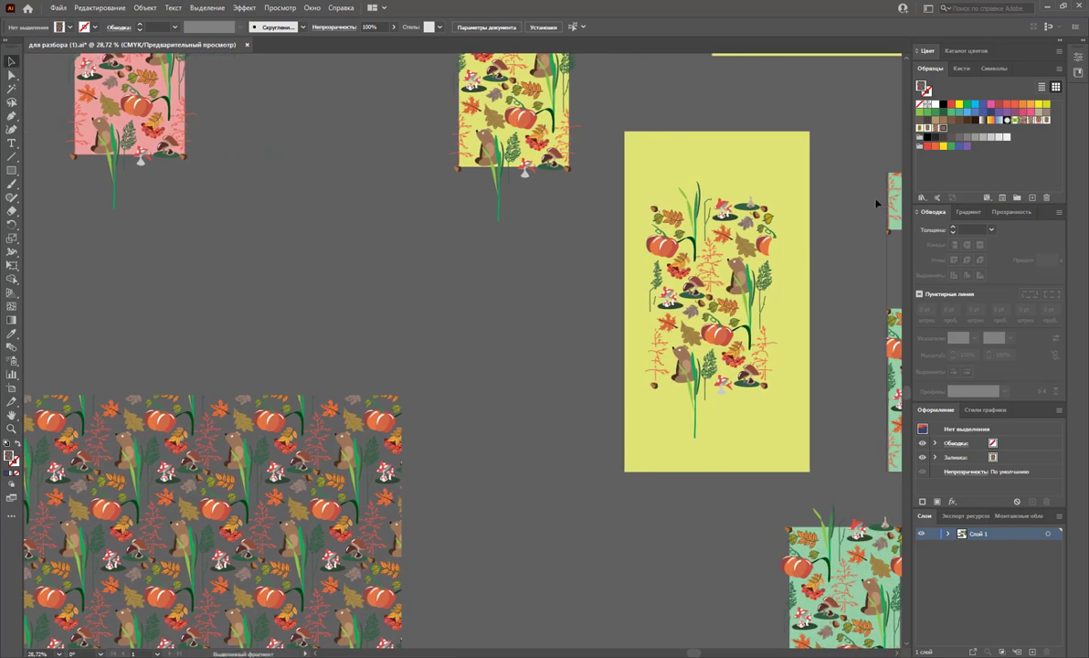
left_click(766, 319)
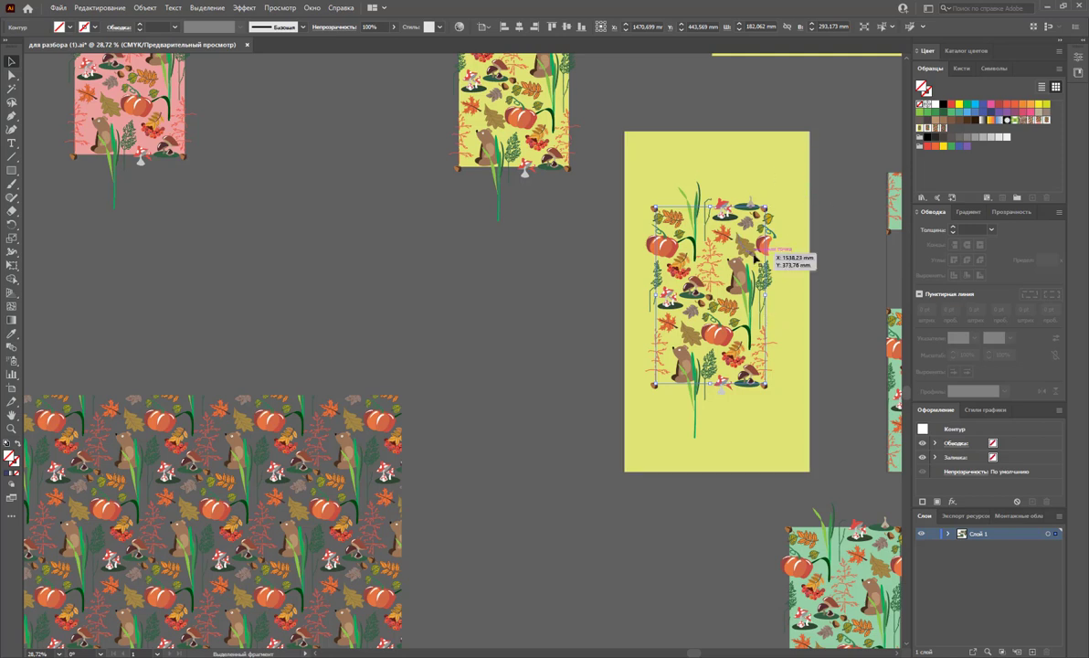
right_click(759, 315)
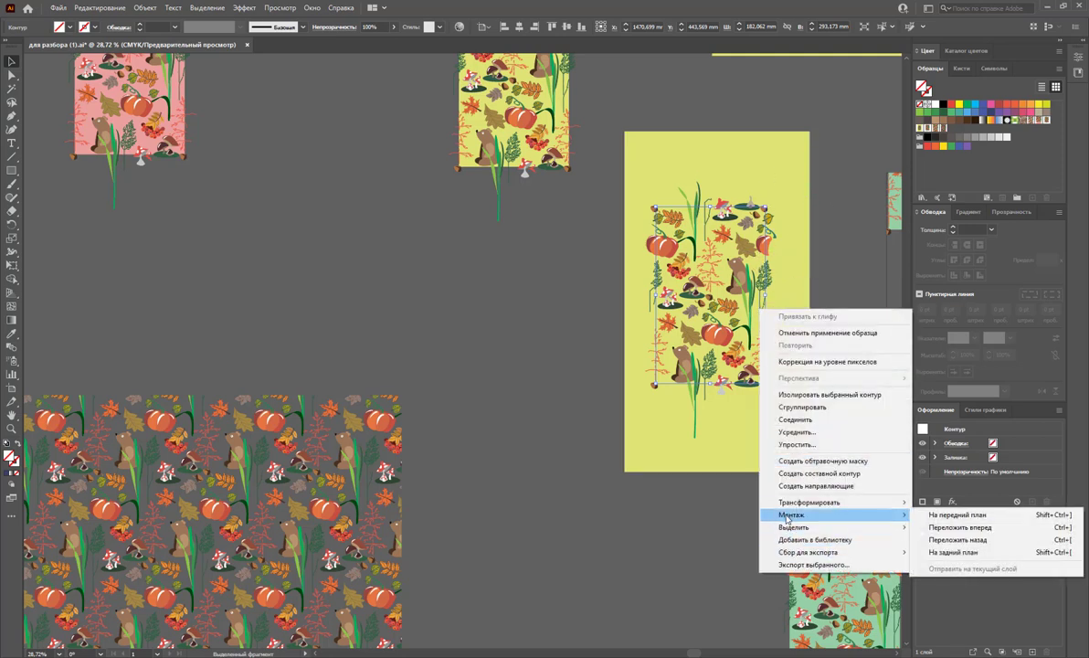
left_click(976, 553)
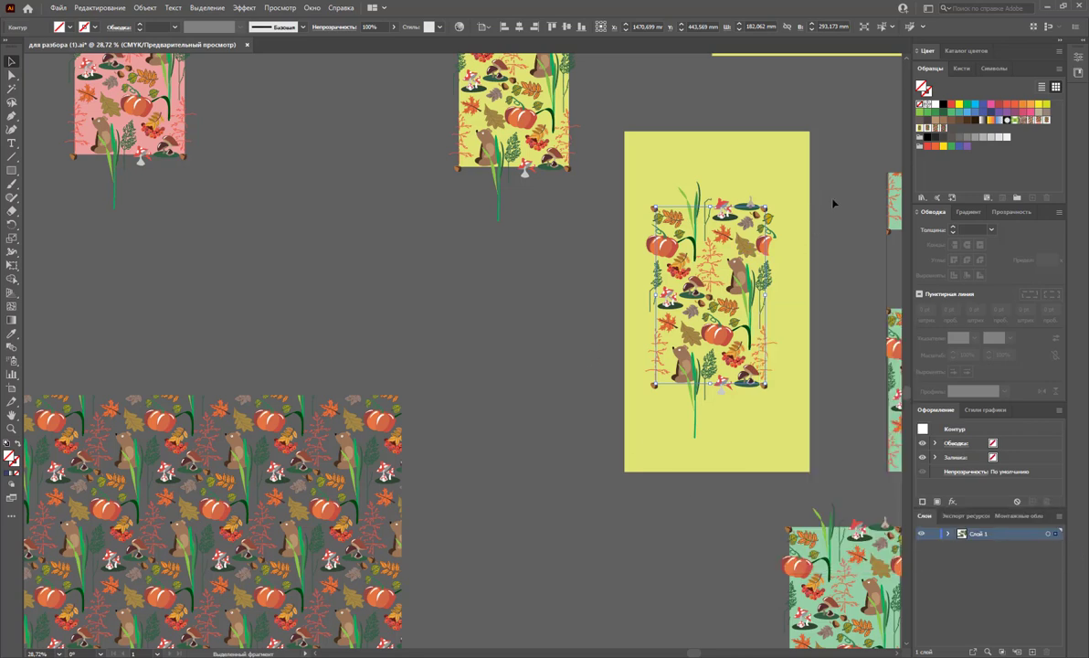
left_click(772, 156)
Check the yellow rectangle with its motifs, then deselect and zoom out.
left_click(651, 450)
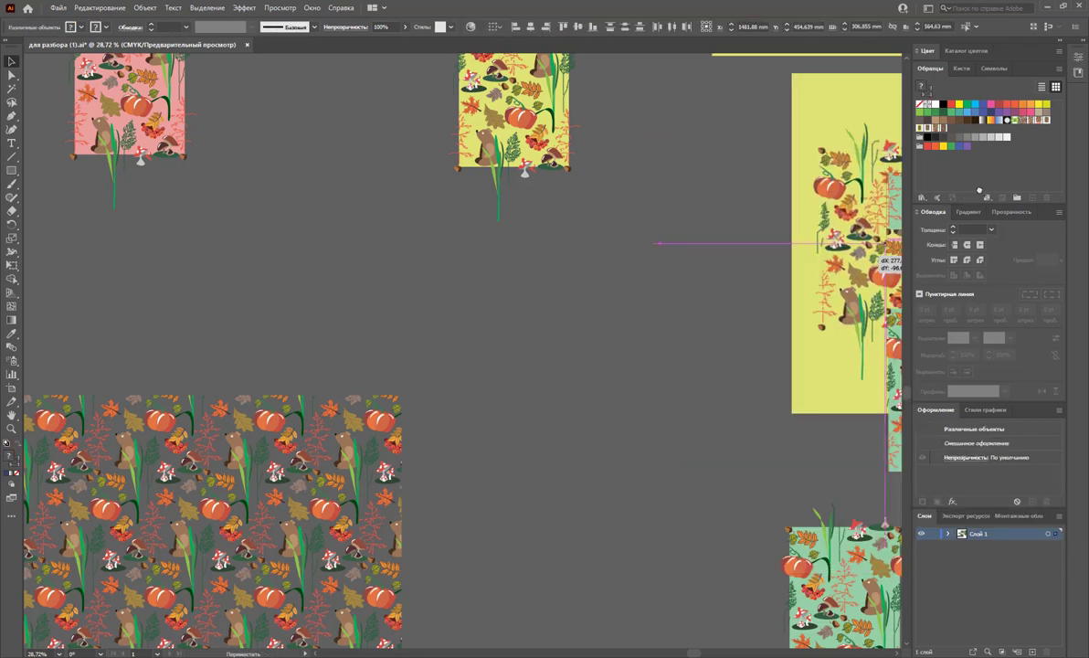
key("z")
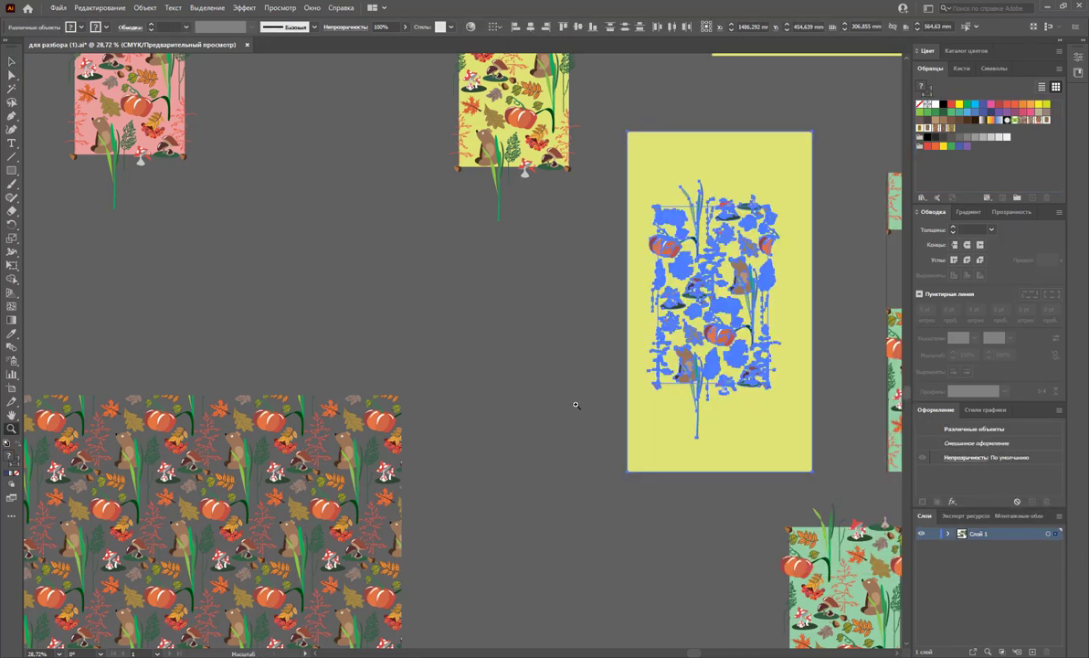
left_click(12, 61)
left_click(376, 236)
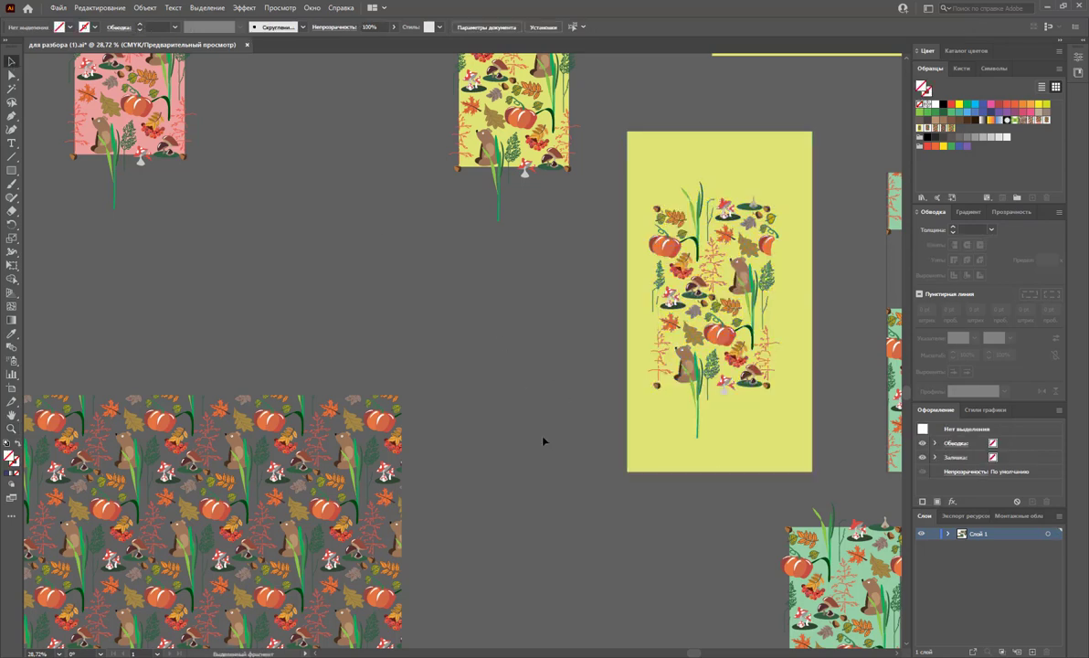
key("z")
left_click(564, 513, "alt")
Duplicate the large white pattern rectangle to the right and fill it with the yellow pattern.
left_click(535, 495, "alt")
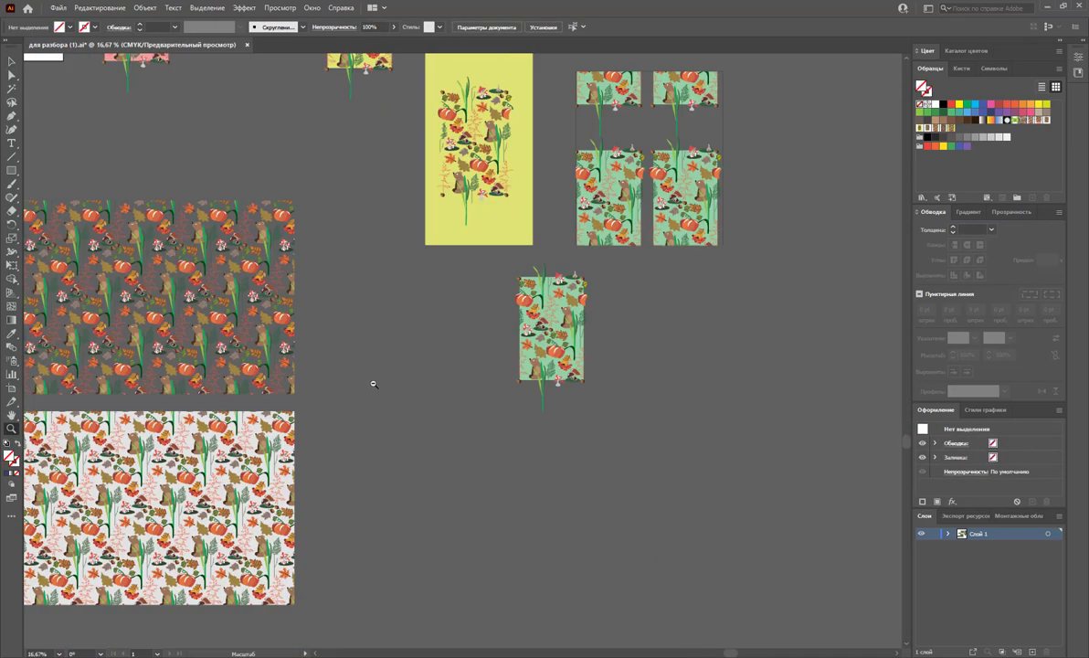
left_click(501, 384, "alt")
left_click(9, 58)
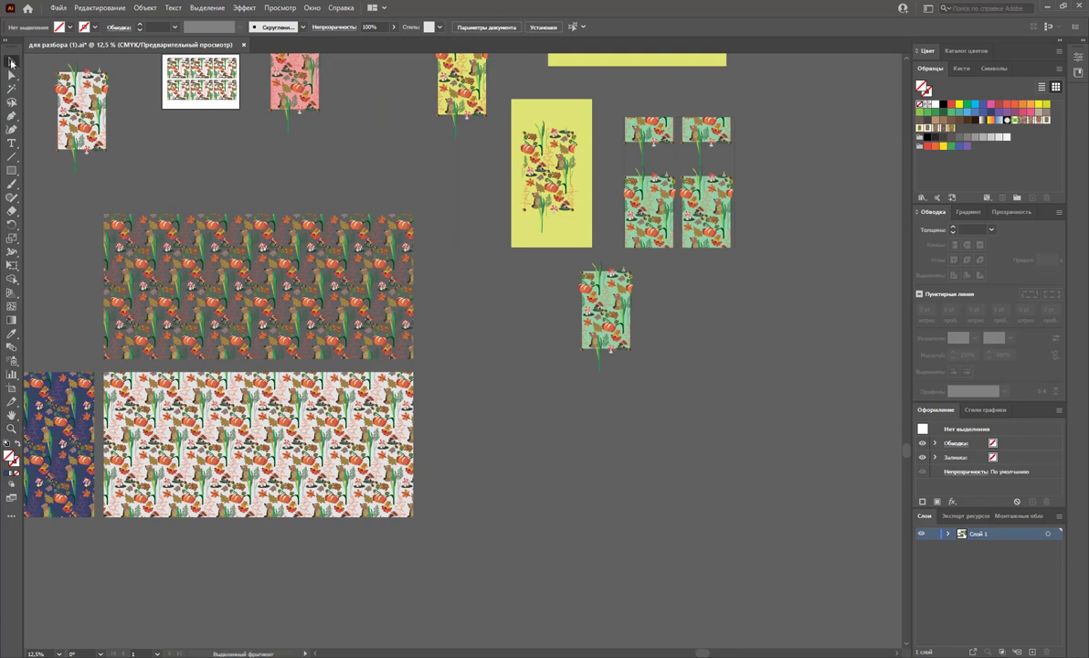
left_click_drag(187, 420, 517, 455)
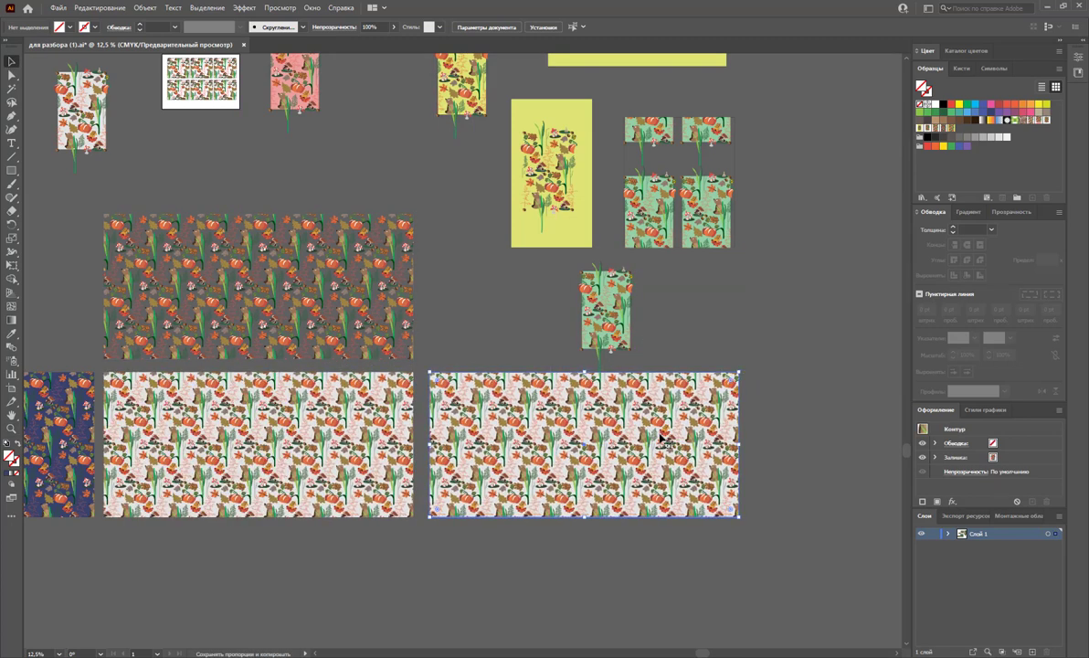
left_click(950, 130)
left_click(755, 299)
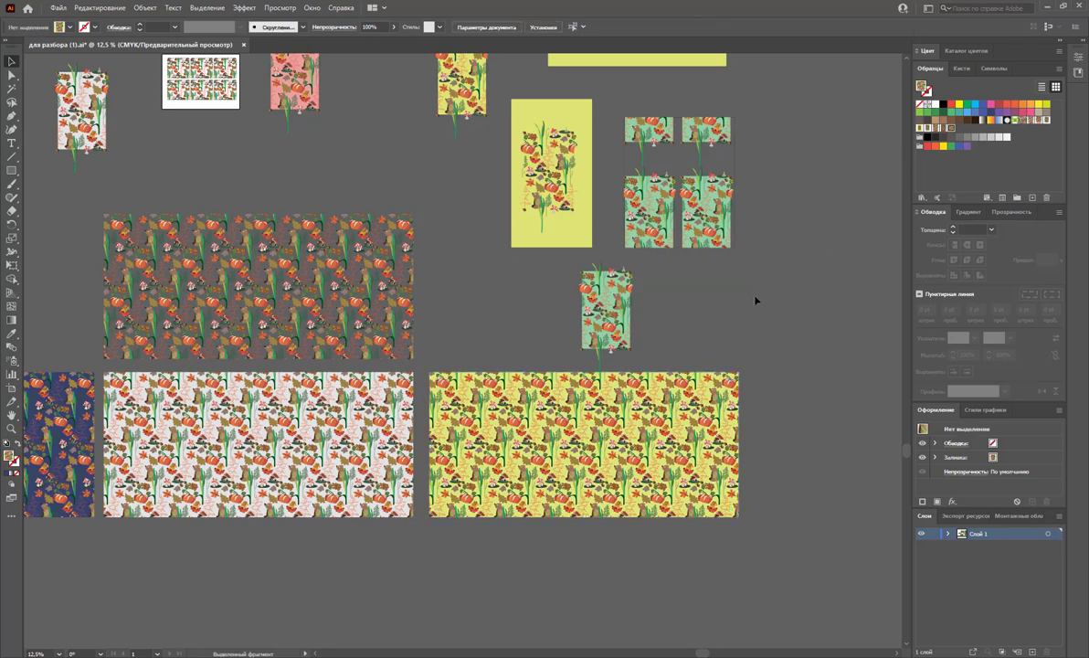
scroll(761, 285, "up", 3)
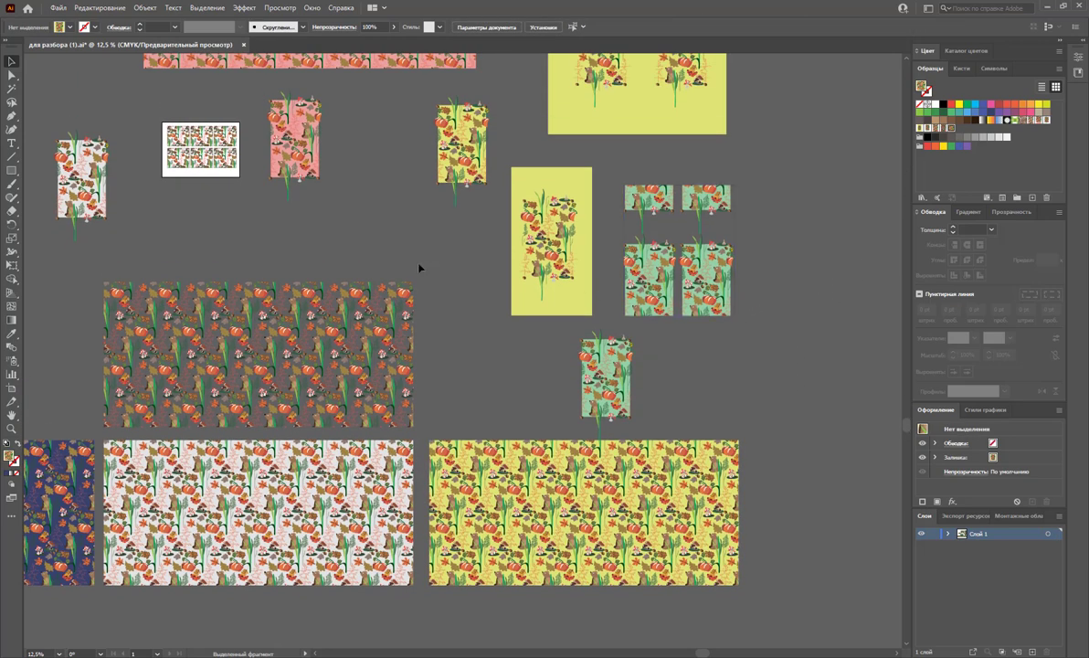
scroll(482, 270, "up", 1)
left_click(531, 194)
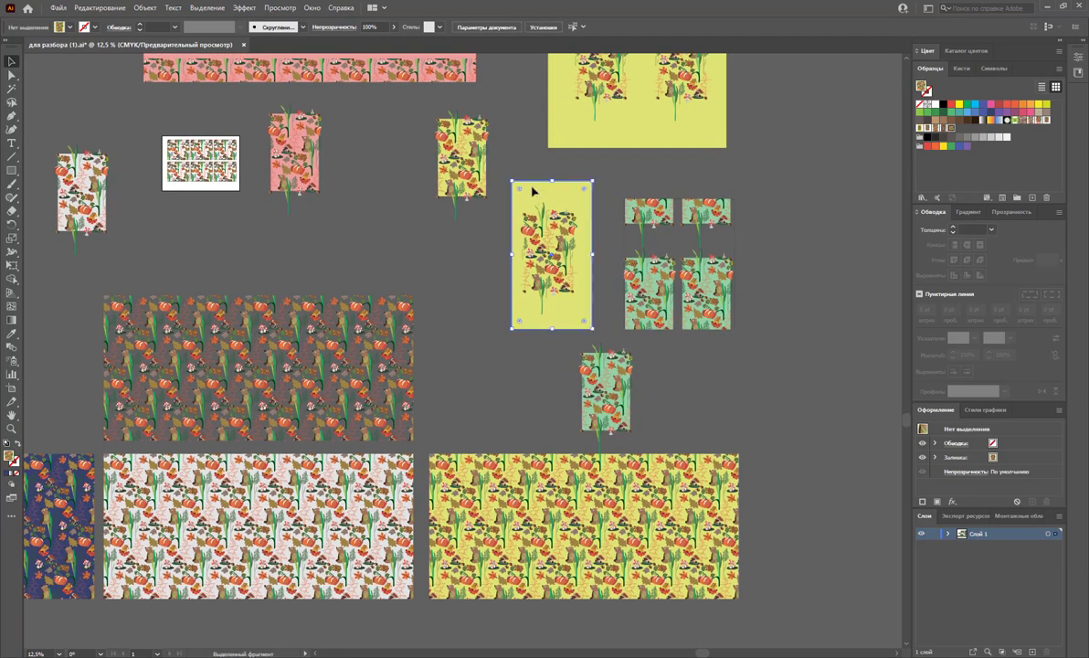
Send the yellow rectangle behind its motifs and duplicate the large yellow-pattern rectangle straight down.
right_click(529, 191)
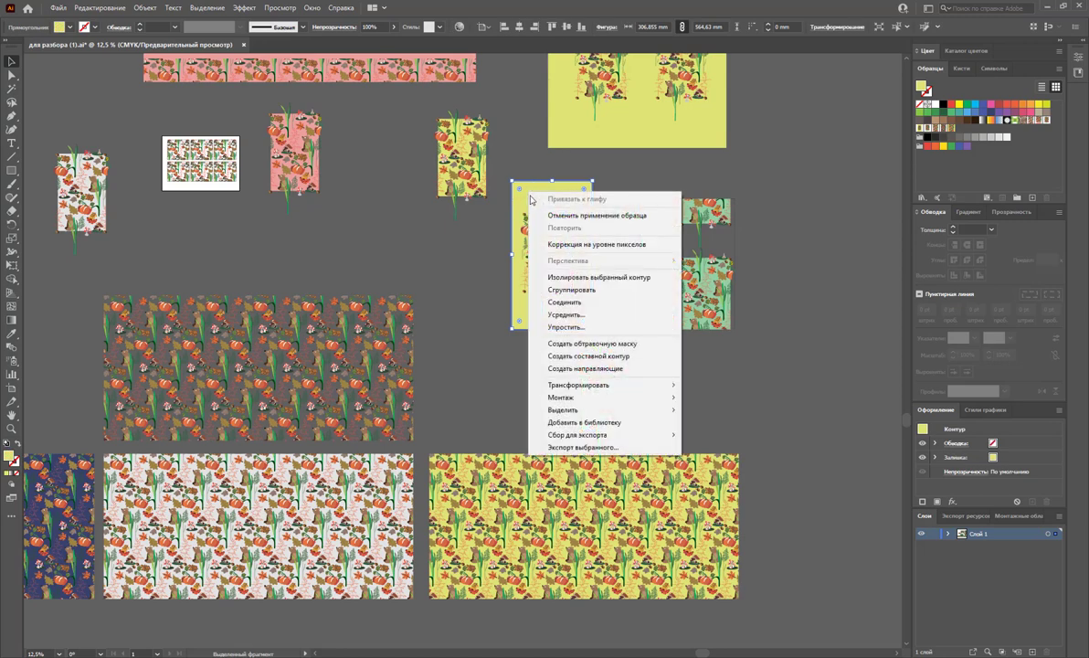
mouse_move(561, 397)
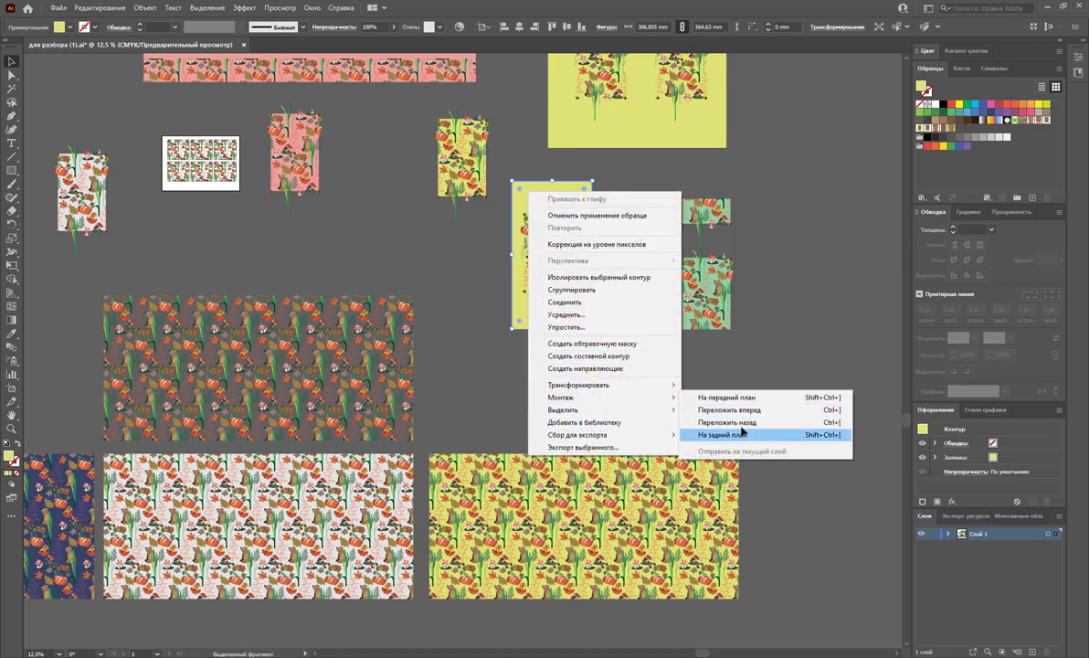
left_click(747, 437)
left_click_drag(512, 172, 579, 309)
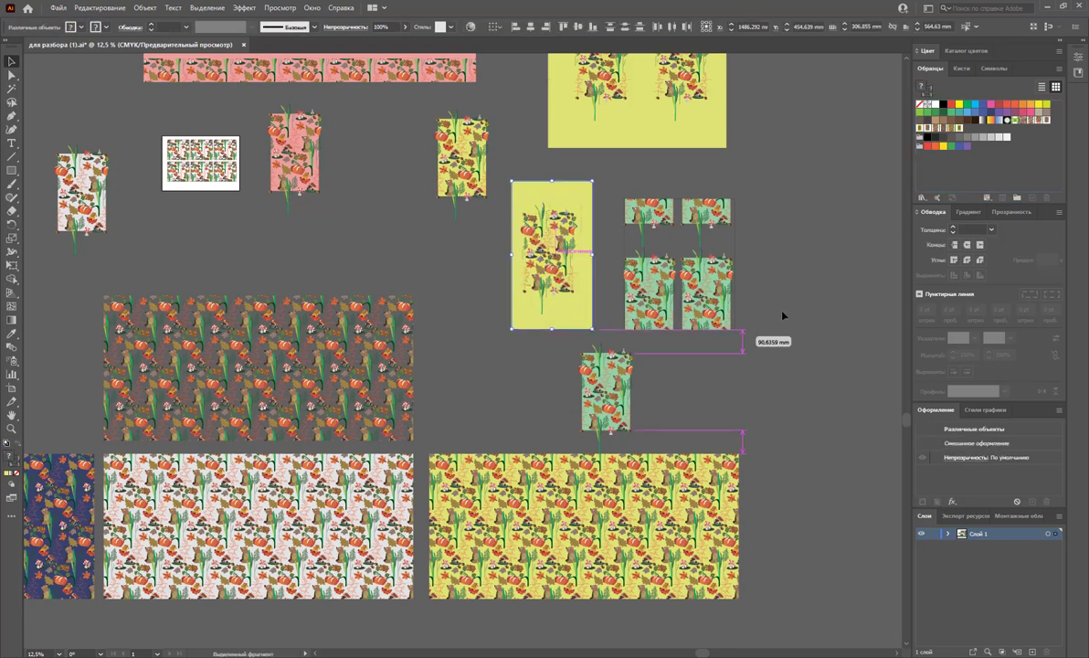
scroll(741, 239, "down", 3)
scroll(740, 239, "down", 2)
left_click_drag(592, 403, 555, 525)
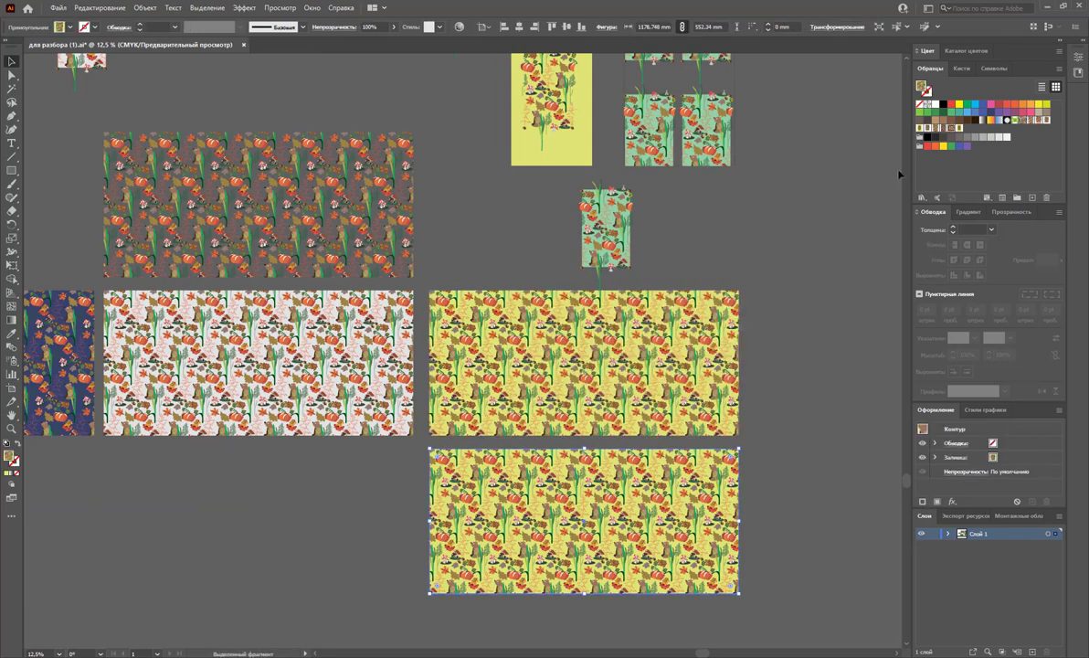
left_click(797, 437)
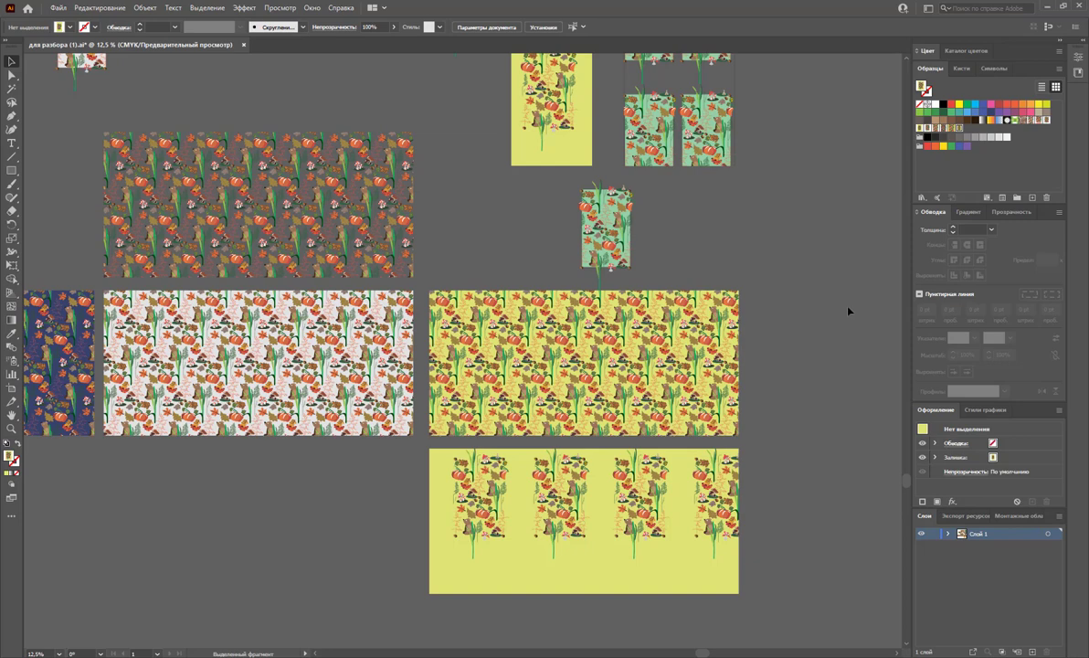
scroll(804, 214, "up", 2)
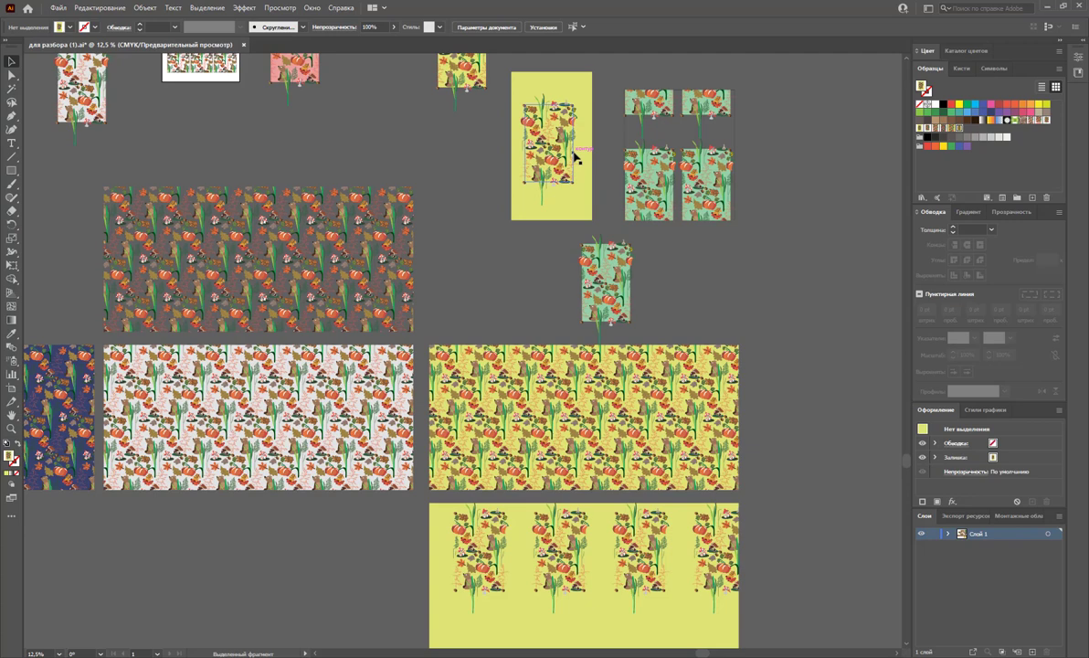
Pull the dark grey pattern's tile artwork onto the canvas between the pink and yellow tiles.
left_click(280, 379)
scroll(255, 195, "up", 2)
scroll(102, 244, "up", 1)
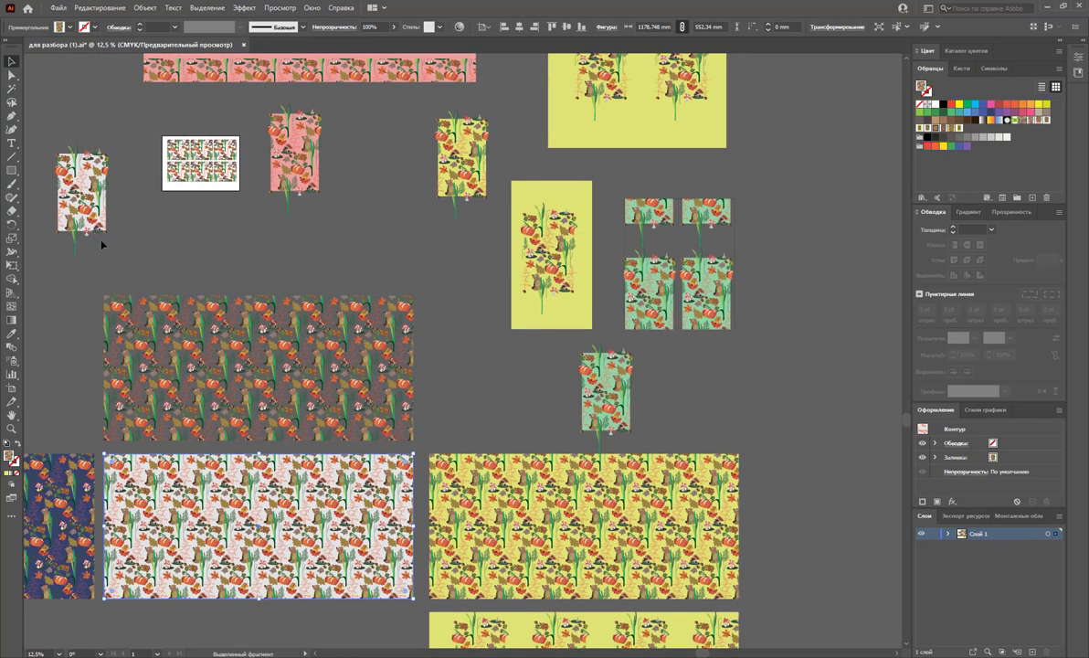
scroll(369, 236, "up", 4)
scroll(369, 236, "down", 3)
scroll(583, 235, "down", 2)
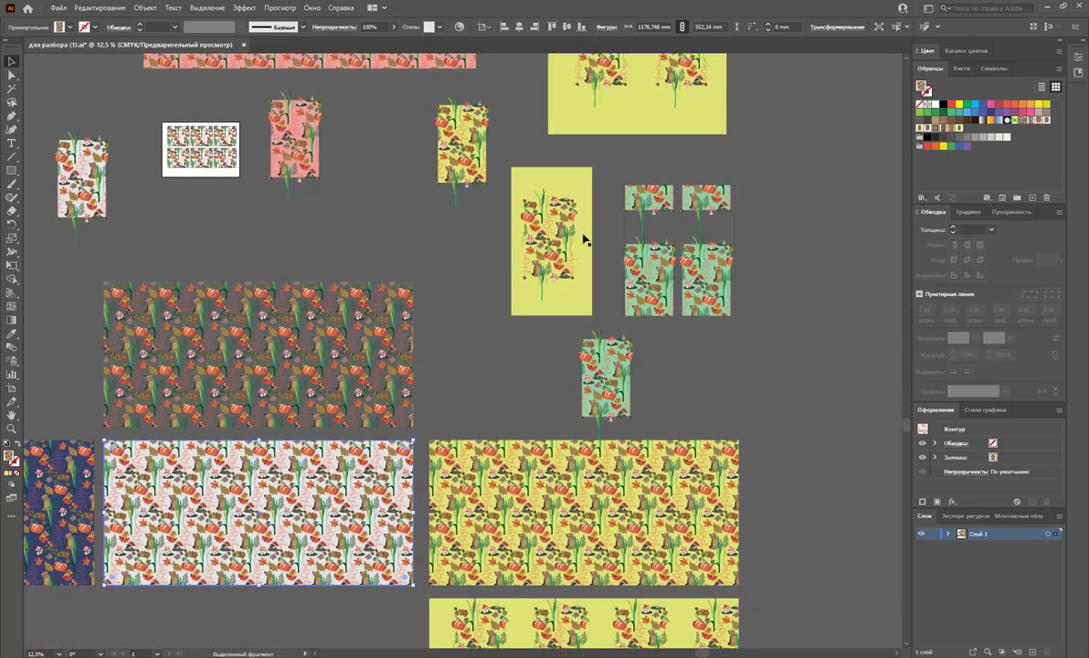
left_click(217, 316)
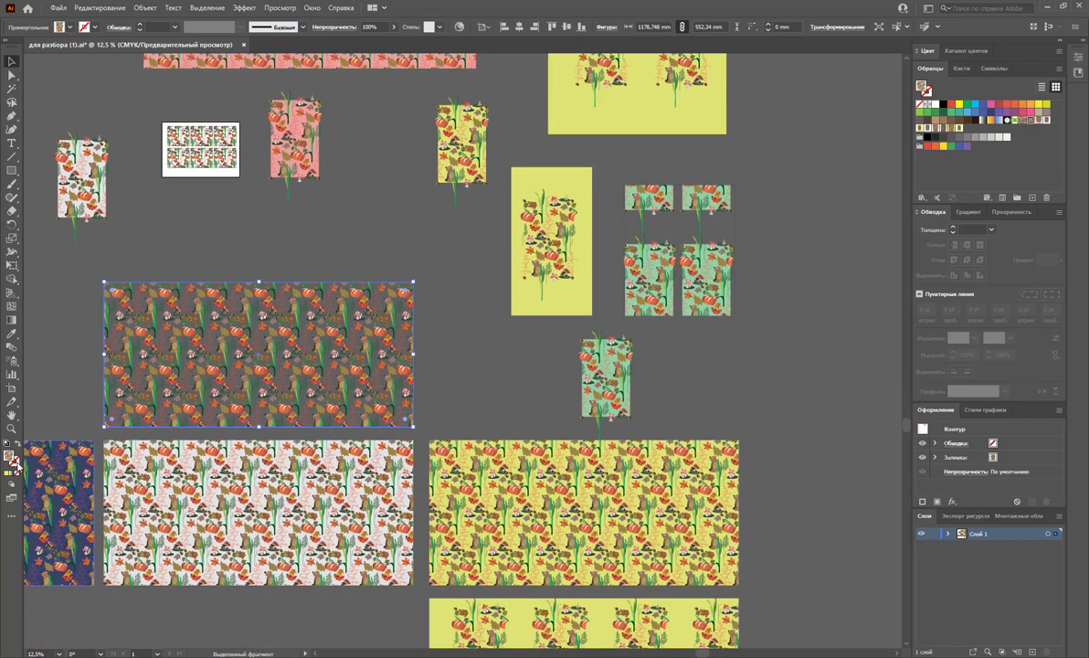
key("ctrl+v")
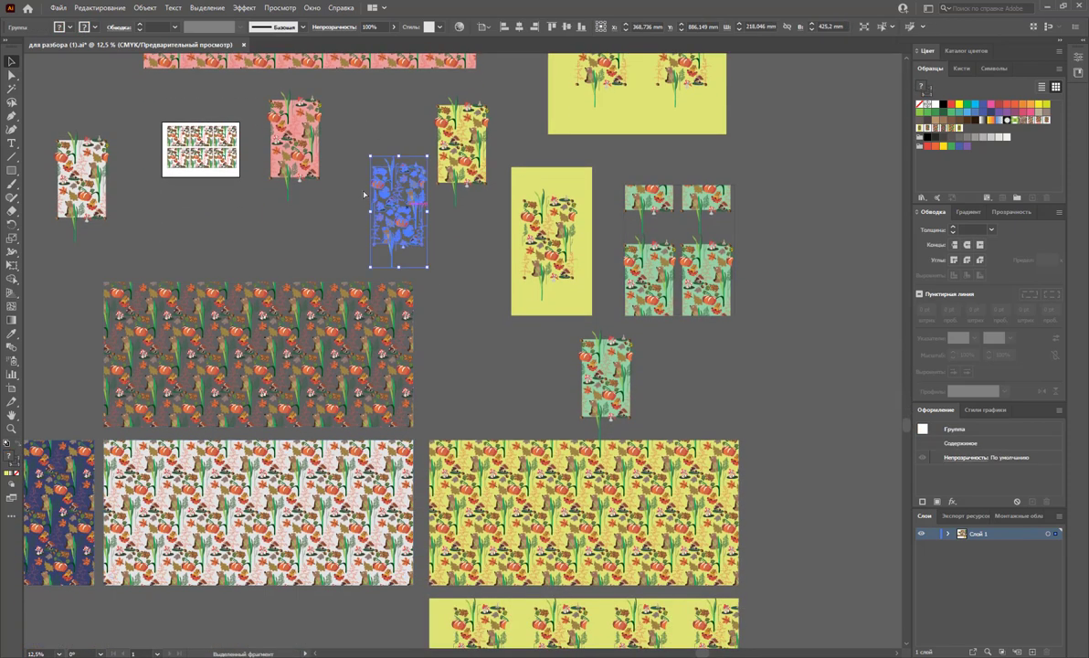
left_click_drag(382, 221, 409, 207)
left_click(478, 294)
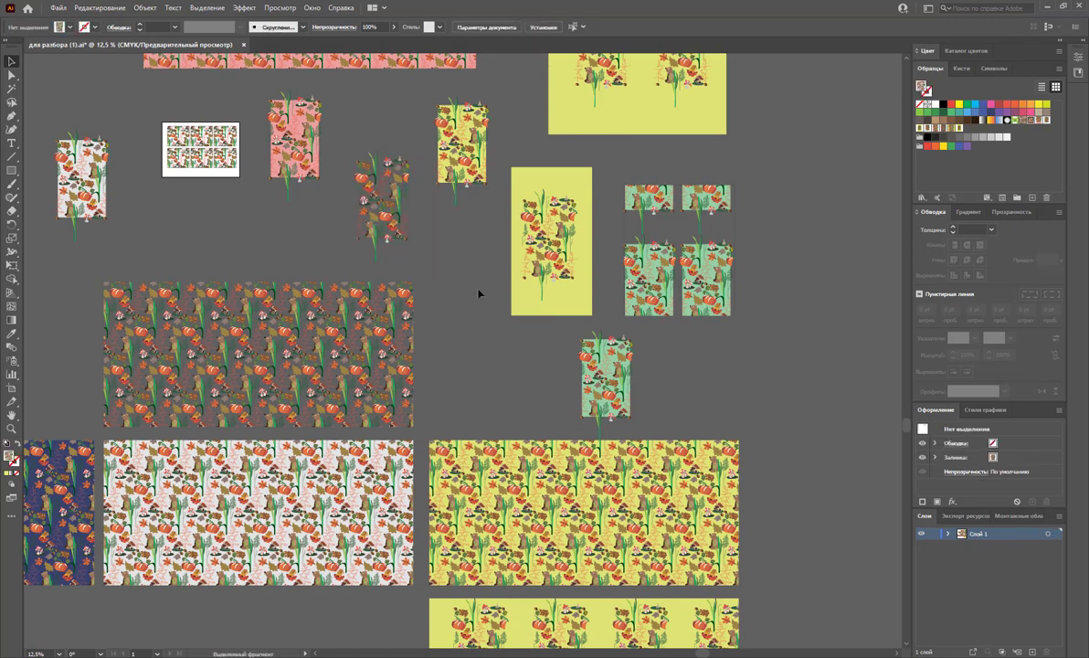
Ungroup the grey tile artwork into separate pieces.
left_click(381, 230)
right_click(364, 186)
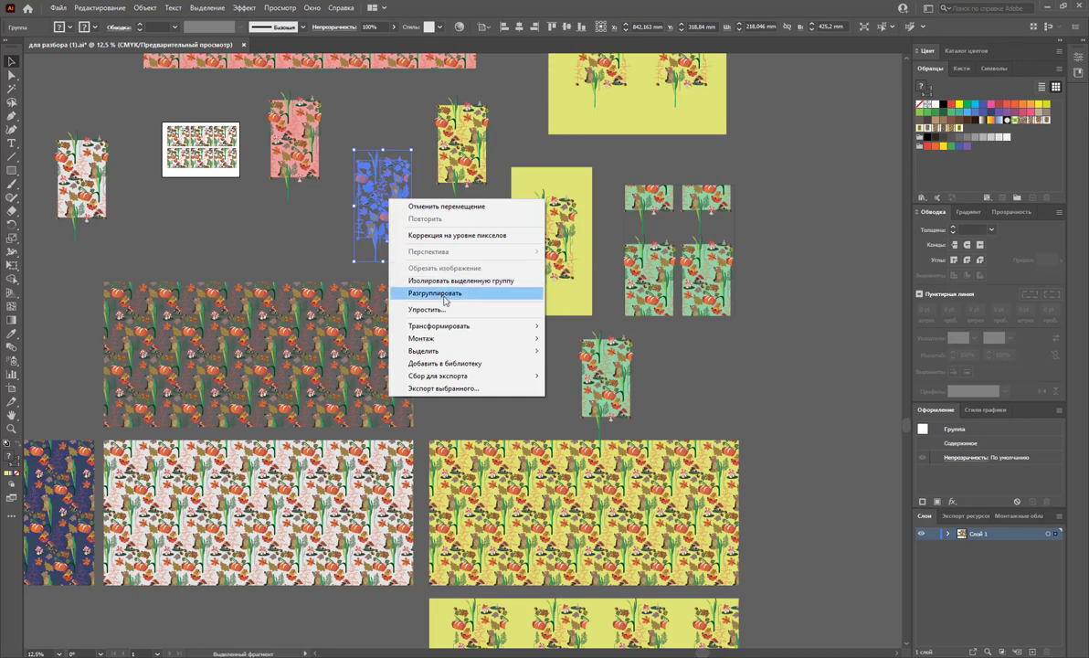
left_click(412, 286)
left_click(443, 220)
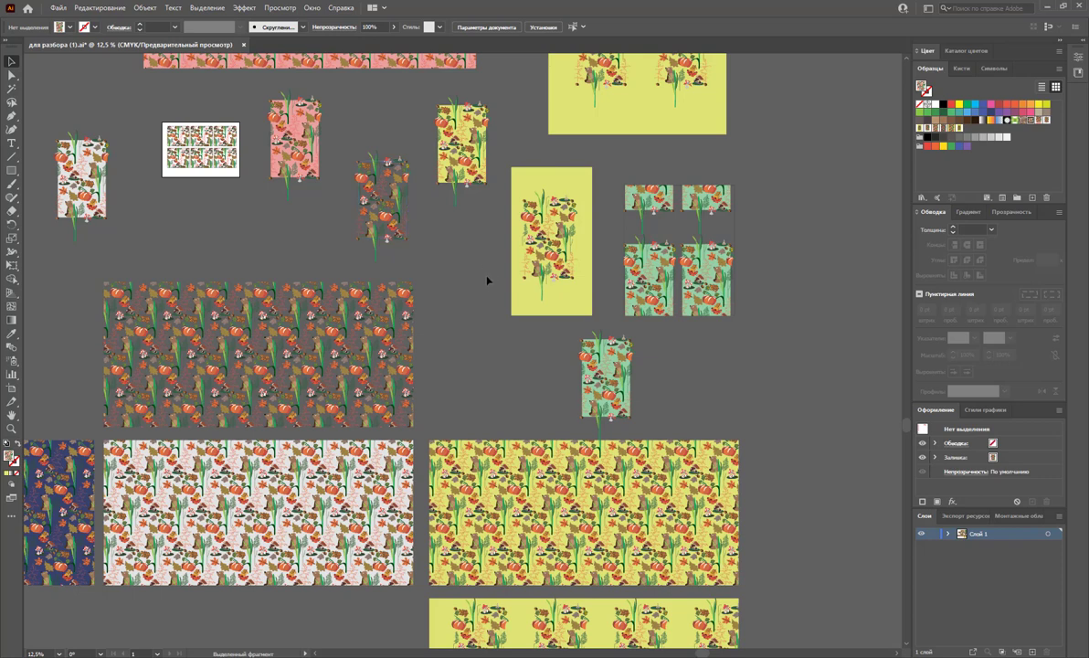
scroll(480, 258, "down", 1)
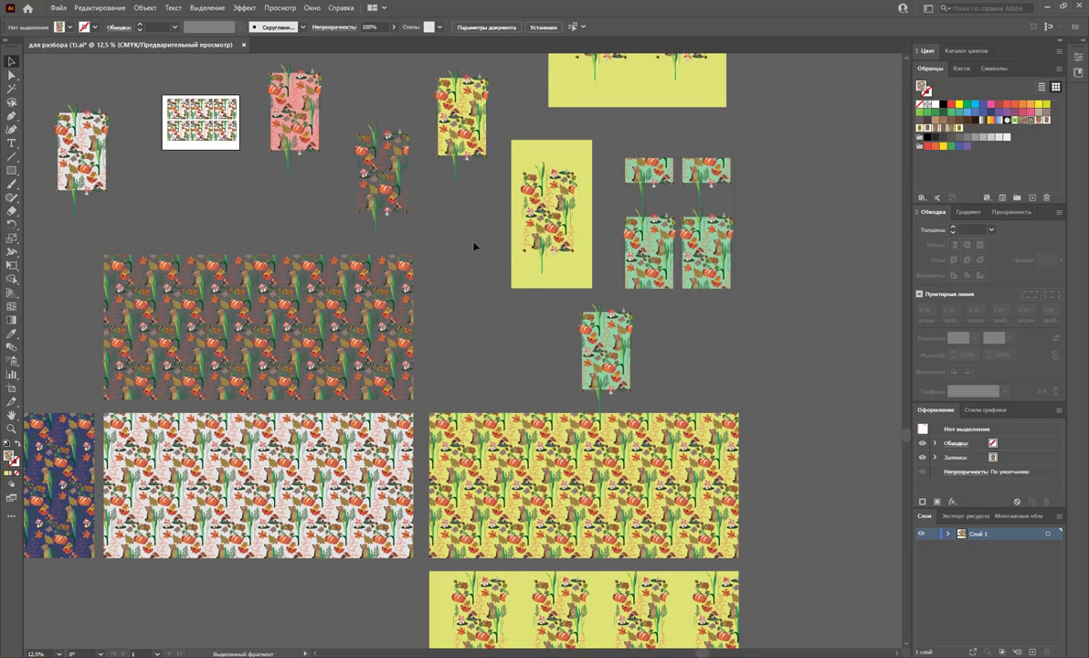